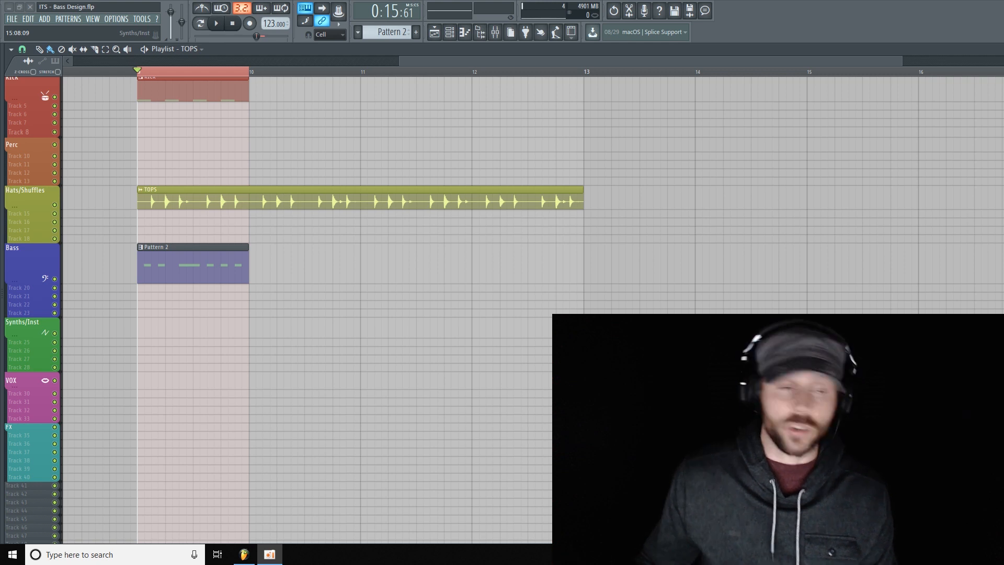
- Make the Bass and Hats/Shuffles tracks taller in the playlist
left_click_drag(33, 283, 33, 296)
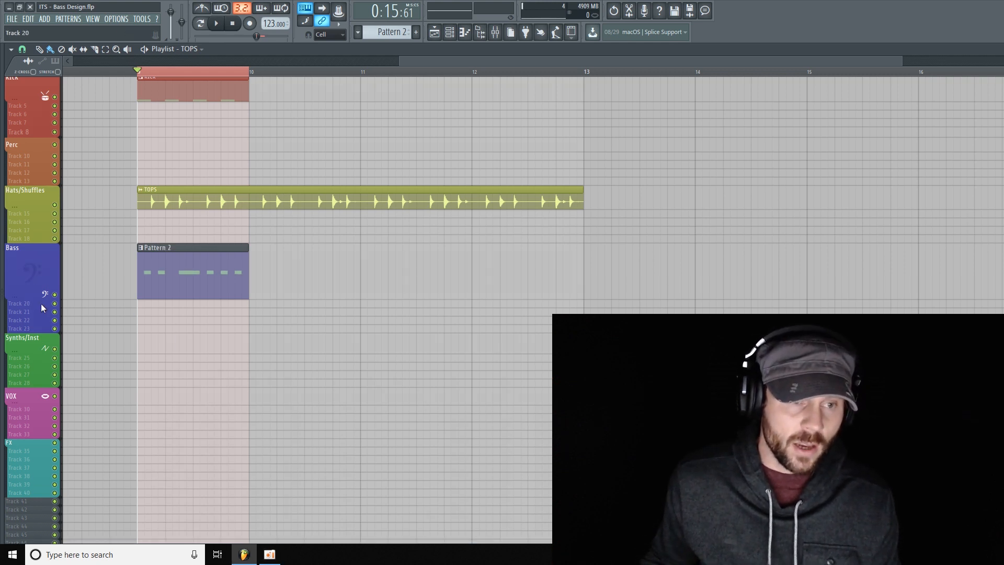
scroll(67, 287, "up", 2)
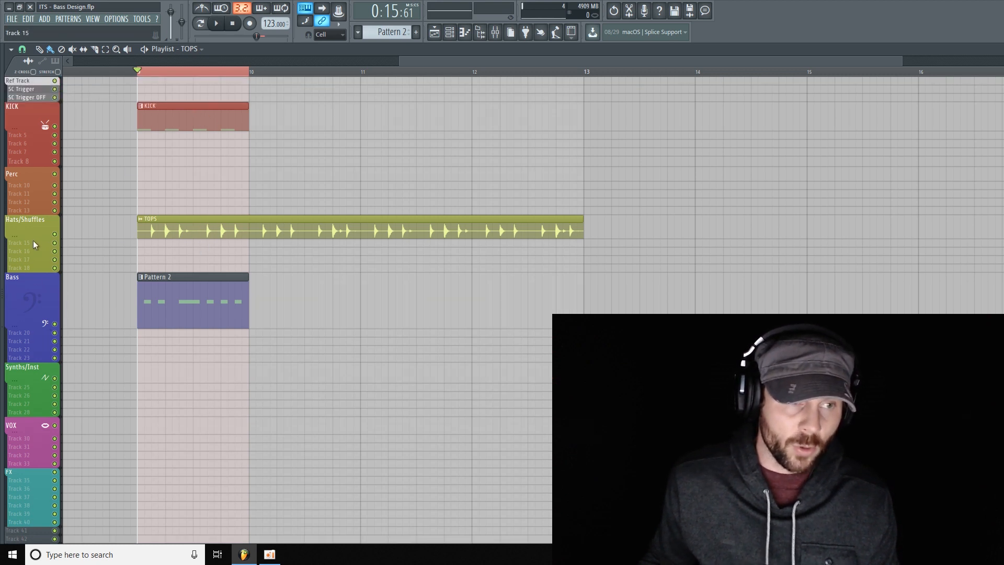
left_click_drag(32, 236, 33, 239)
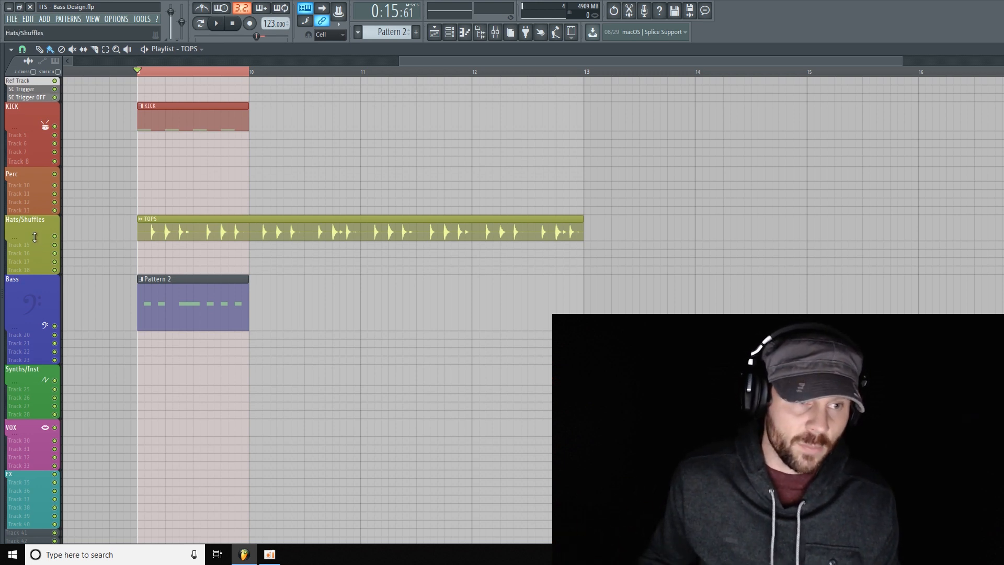
mouse_move(34, 239)
left_mouse_down()
mouse_move(31, 250)
mouse_move(32, 240)
left_mouse_up()
scroll(132, 272, "down", 2)
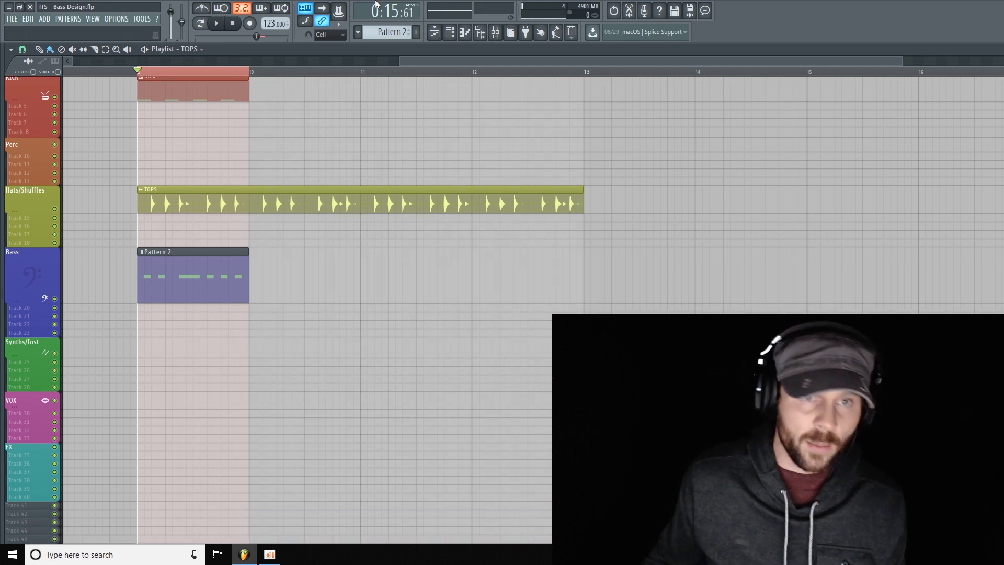
- Inspect the 3x Osc channel's settings and audition the looped bar of kick, tops and bass
left_click(448, 34)
left_click(984, 159)
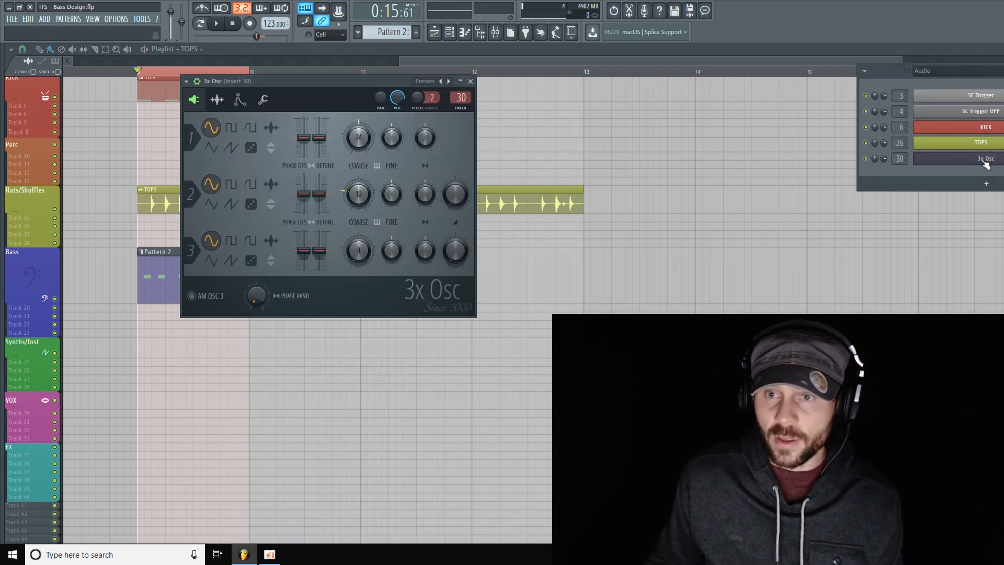
left_click_drag(896, 71, 663, 43)
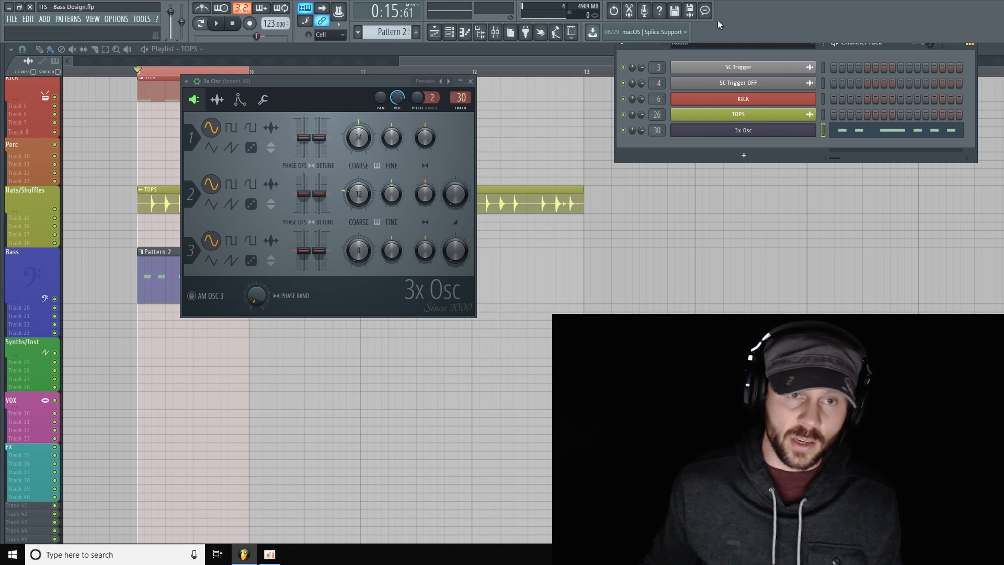
left_click(474, 82)
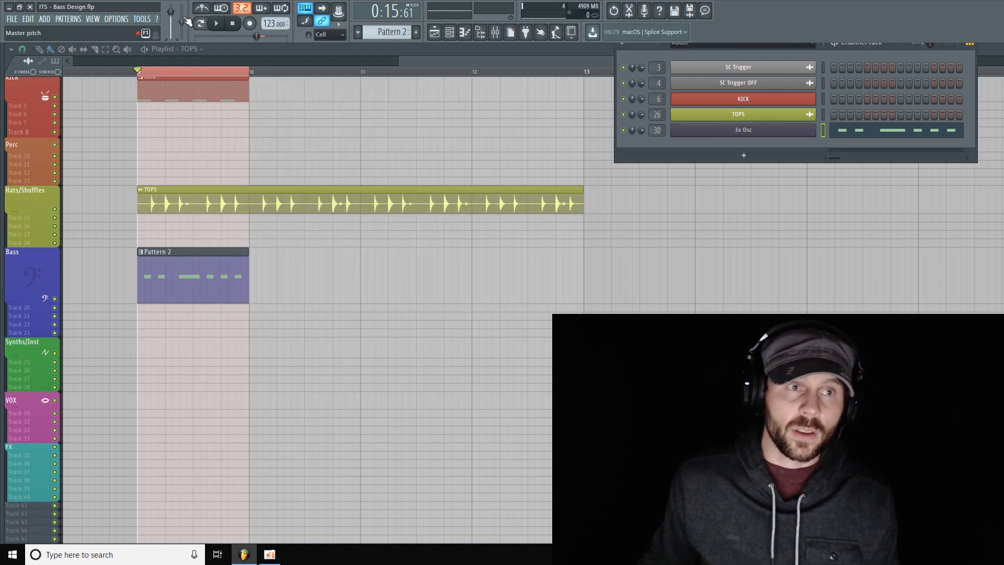
left_click(218, 24)
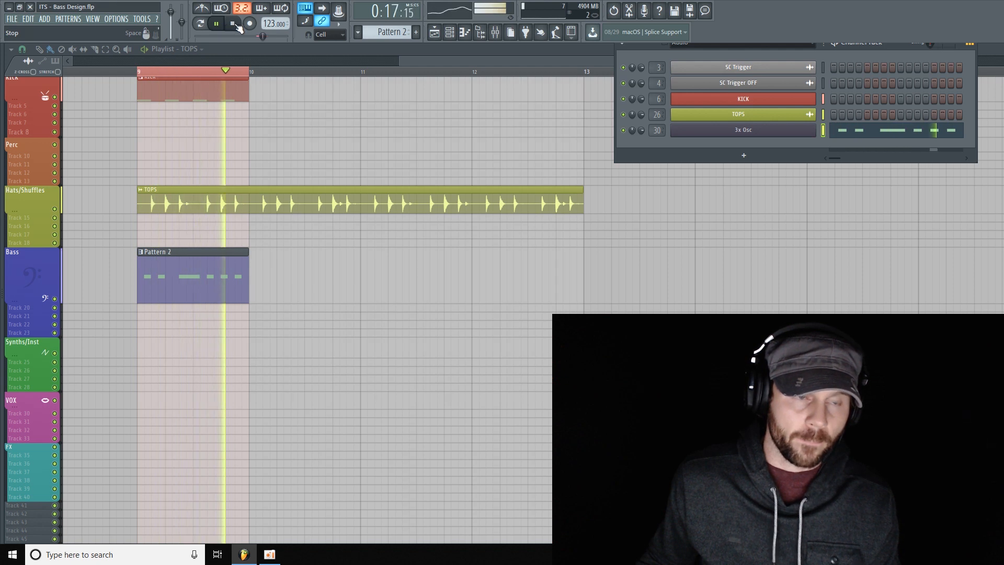
left_click(235, 25)
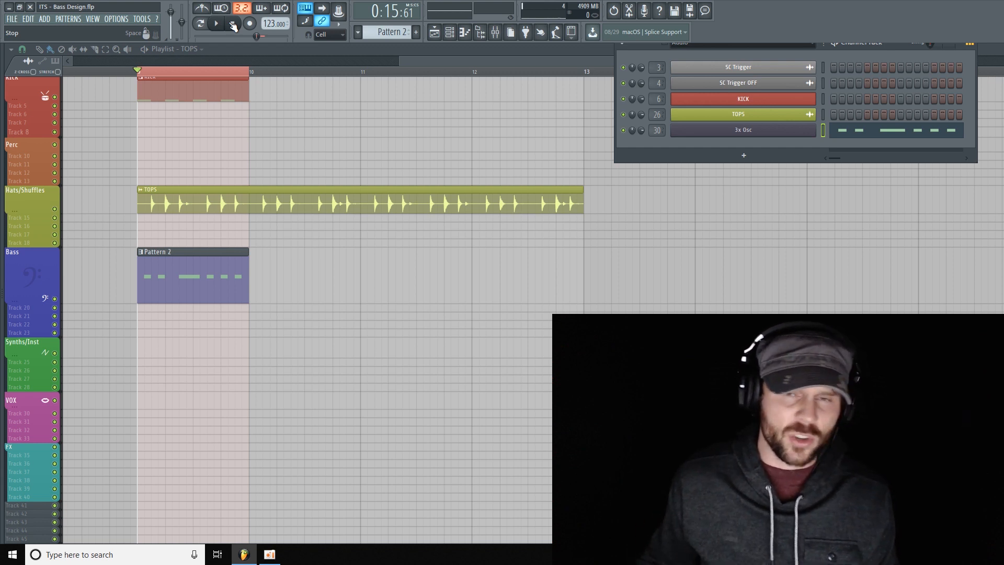
- Replace the 3x Osc channel's instrument with Massive and start a new blank sound in it
left_click_drag(35, 297, 35, 294)
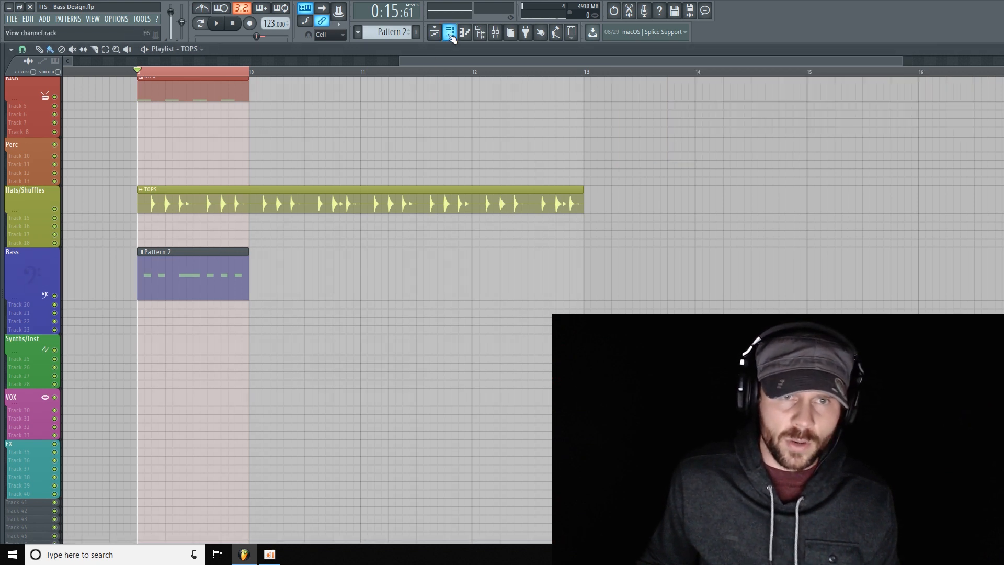
key("F6")
right_click(752, 130)
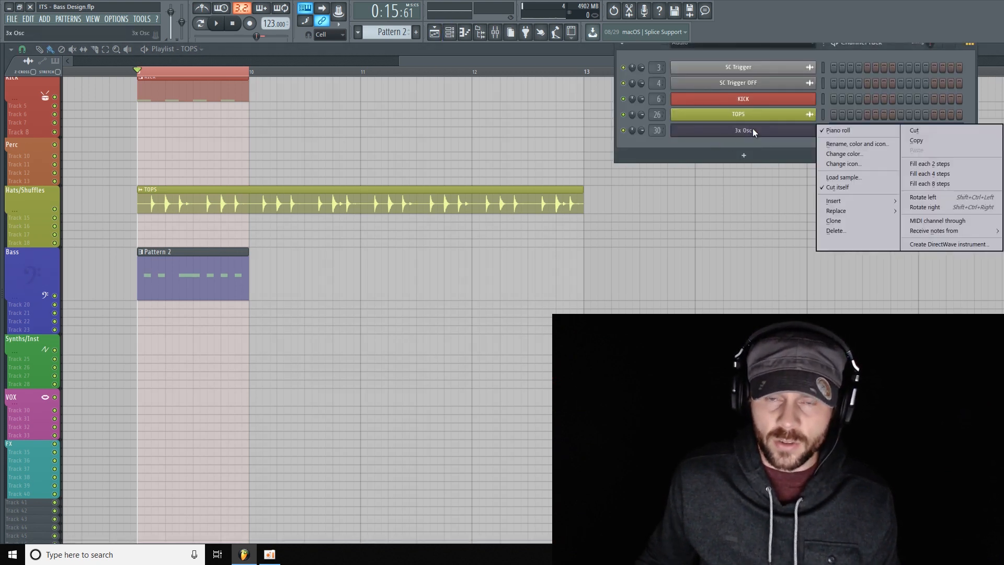
mouse_move(877, 211)
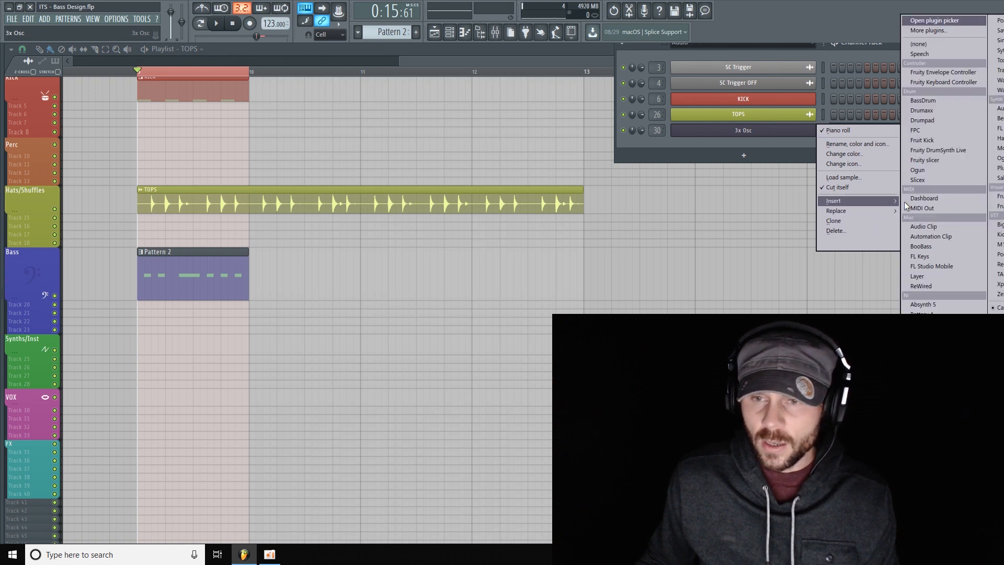
left_click(921, 354)
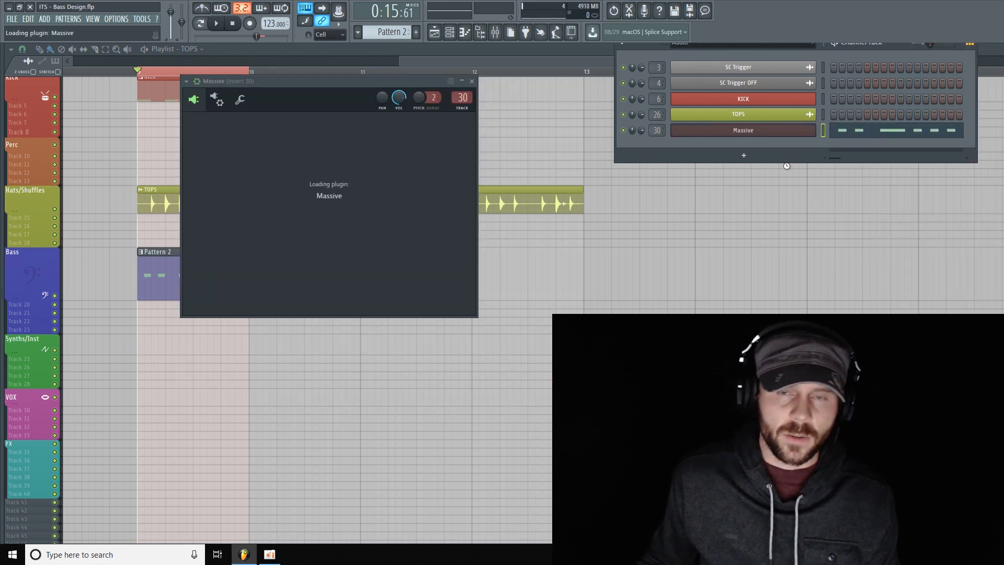
left_click_drag(511, 81, 567, 50)
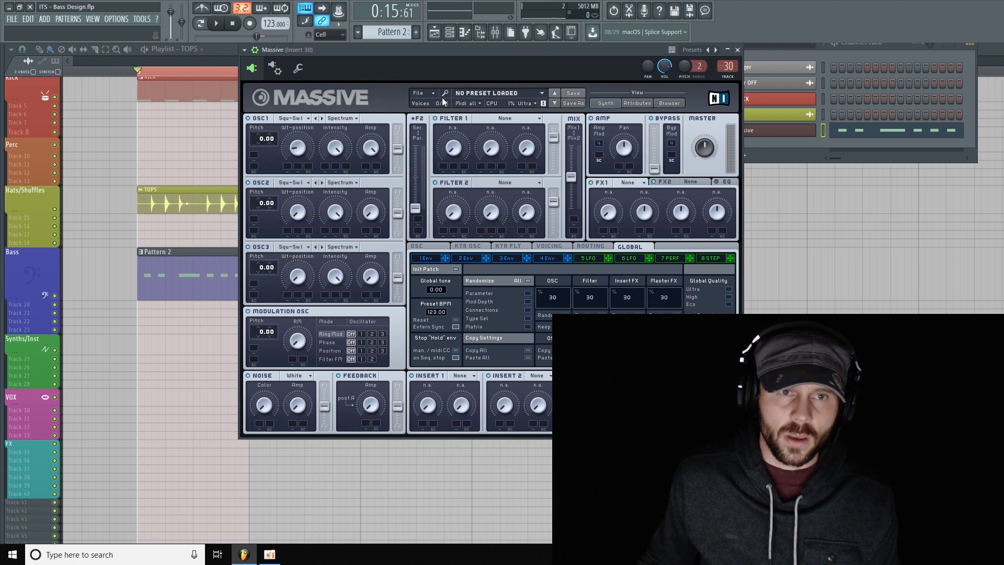
left_click(434, 93)
left_click(442, 93)
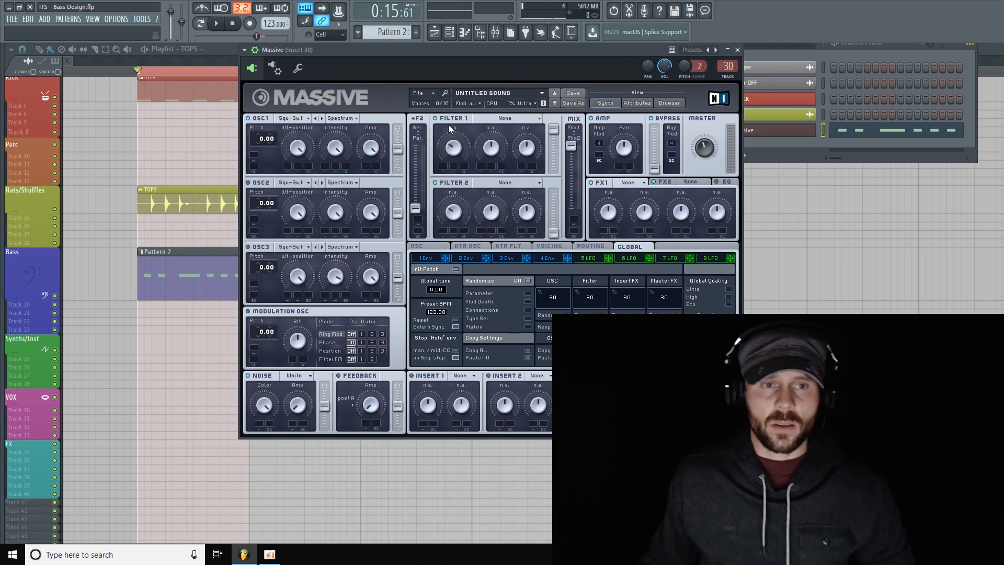
- Set OSC1 to the Square-Saw II wavetable with its Wt-position at 100
left_click(303, 120)
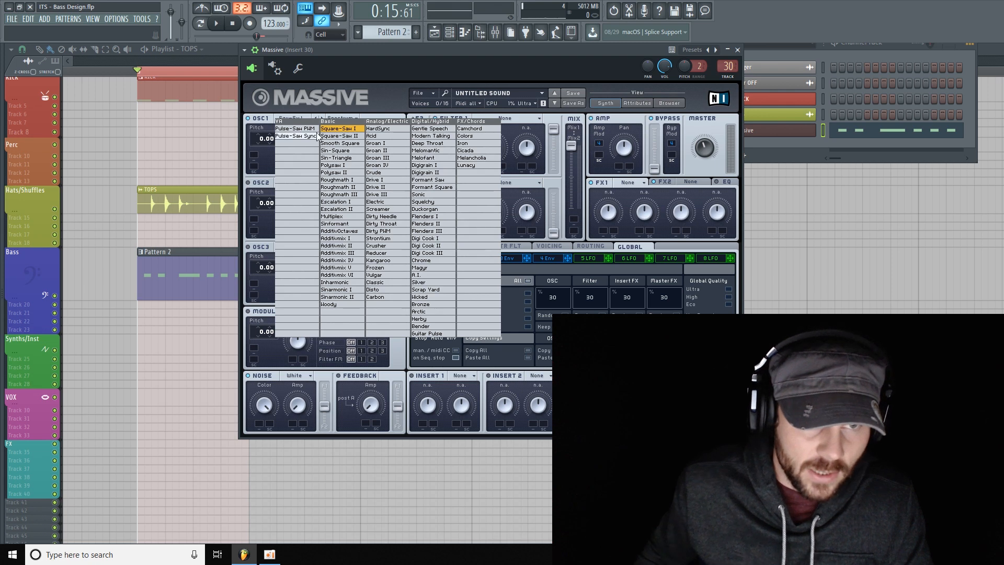
left_click(350, 138)
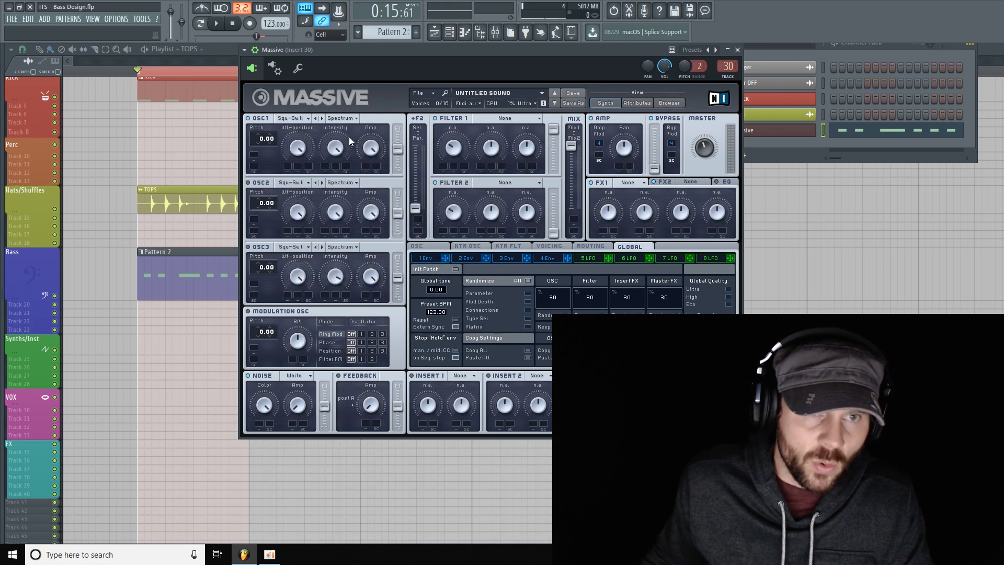
mouse_move(292, 143)
left_mouse_down()
mouse_move(291, 159)
mouse_move(293, 142)
left_mouse_up()
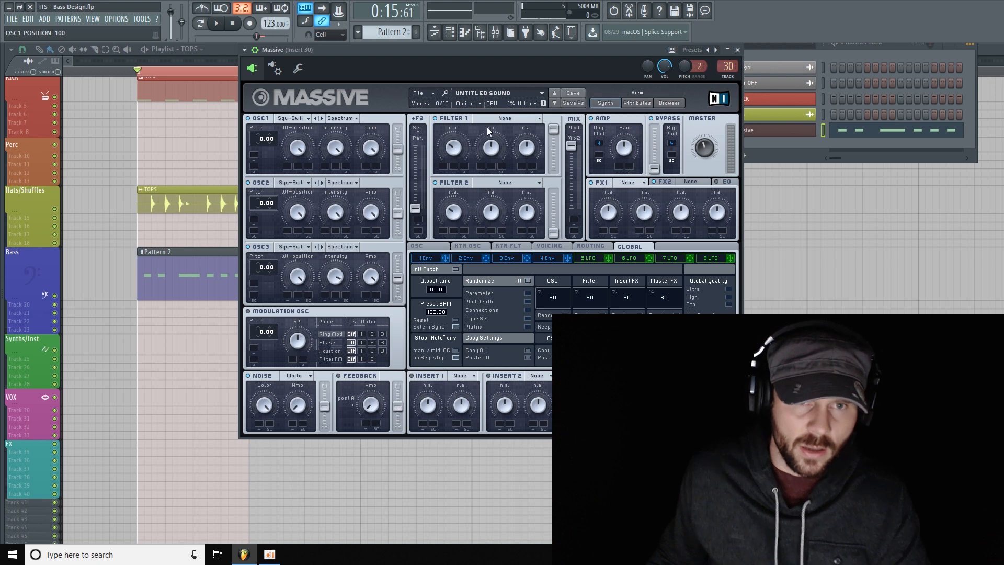
- Set the pitch of OSC2 to -11.95 and of OSC3 to -12.05
left_click_drag(260, 204, 260, 210)
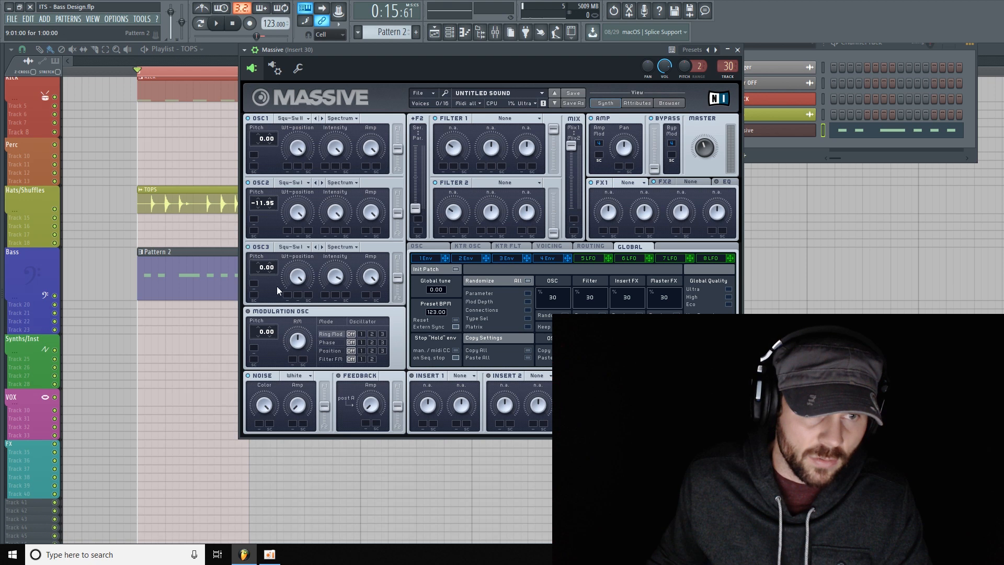
left_click_drag(260, 269, 260, 283)
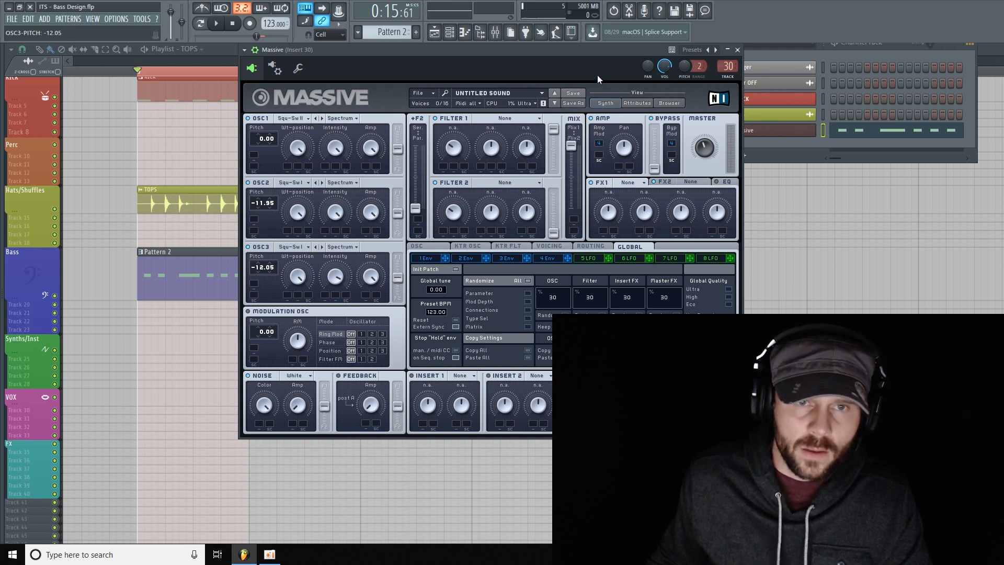
- Set Filter 1 to Lowpass 4 with resonance at 0 and cutoff at 51
left_click(526, 119)
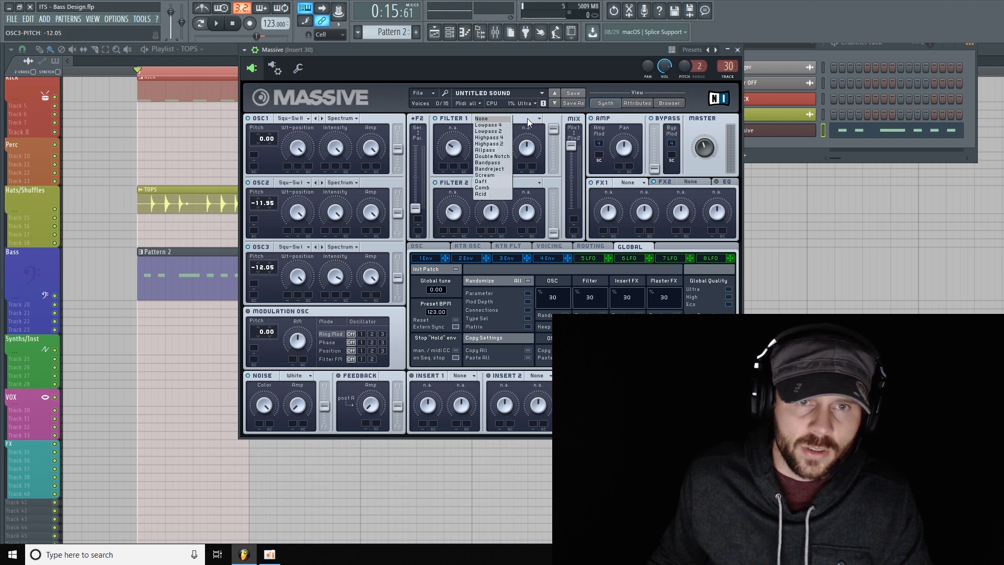
left_click(499, 125)
left_click(499, 127)
left_click(491, 137)
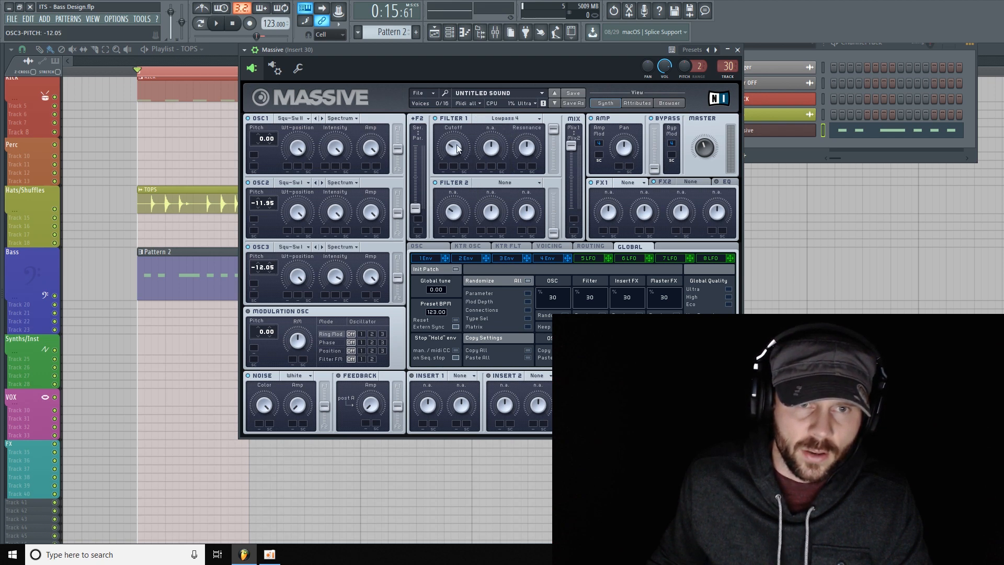
left_click_drag(535, 145, 500, 193)
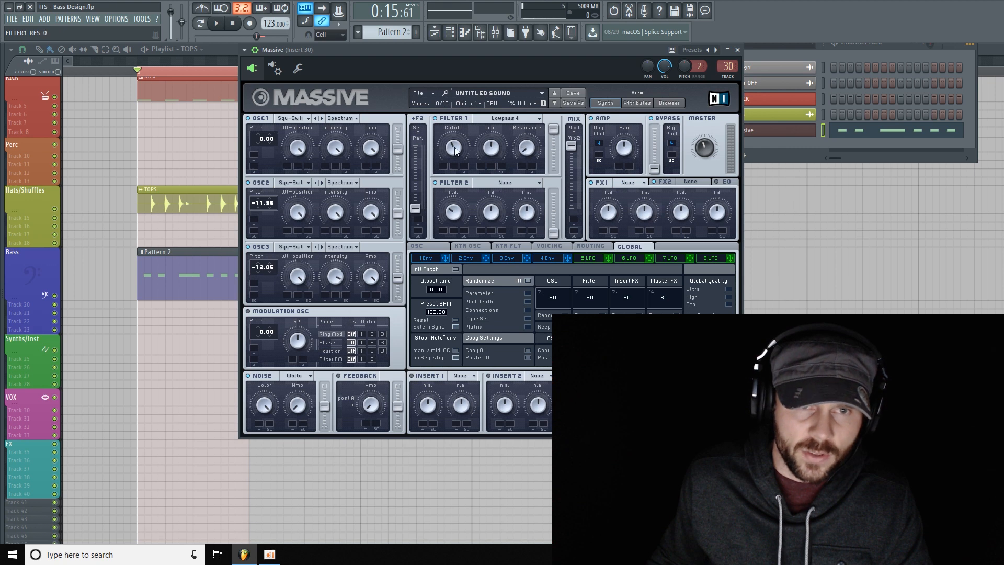
left_click_drag(455, 148, 458, 141)
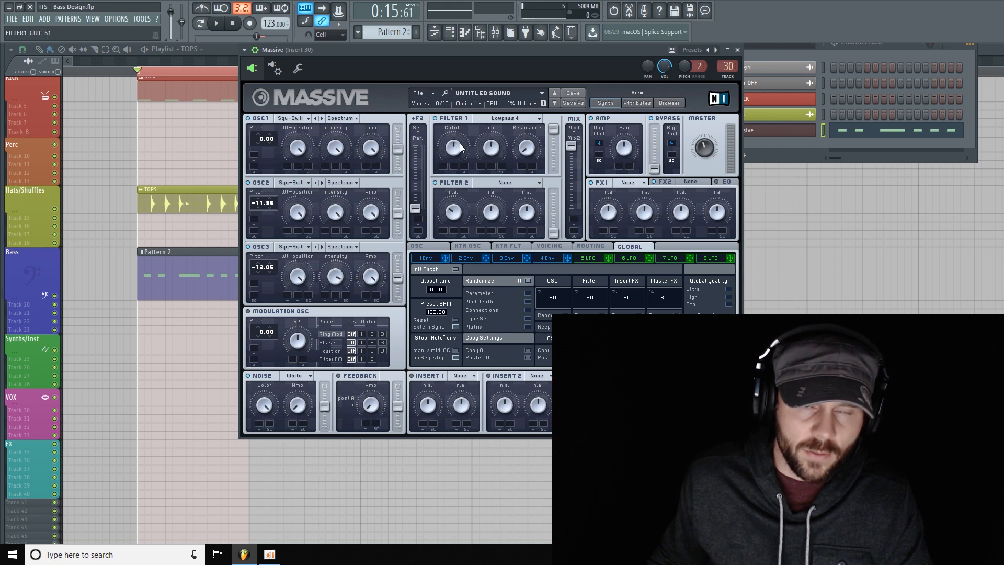
- Raise Filter 1's cutoff to about 87 while auditioning the loop, and stop playback
left_click(222, 24)
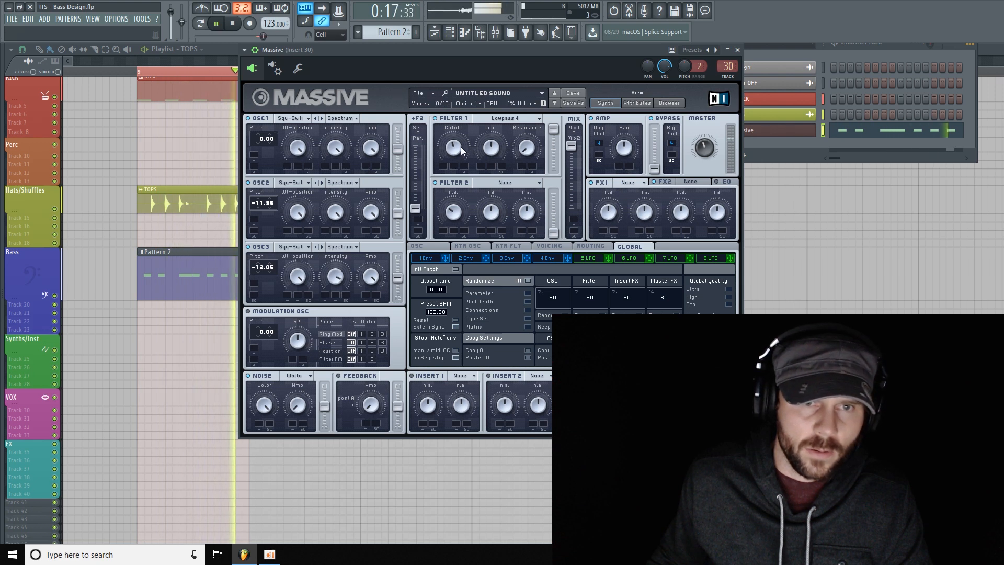
mouse_move(461, 150)
left_mouse_down()
mouse_move(468, 128)
mouse_move(458, 137)
left_mouse_up()
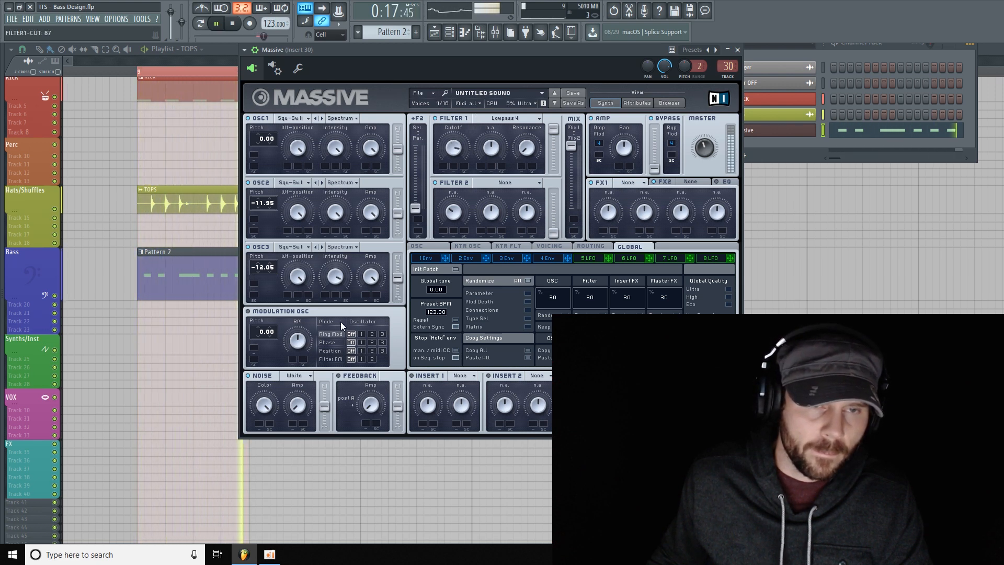
left_click_drag(454, 146, 454, 154)
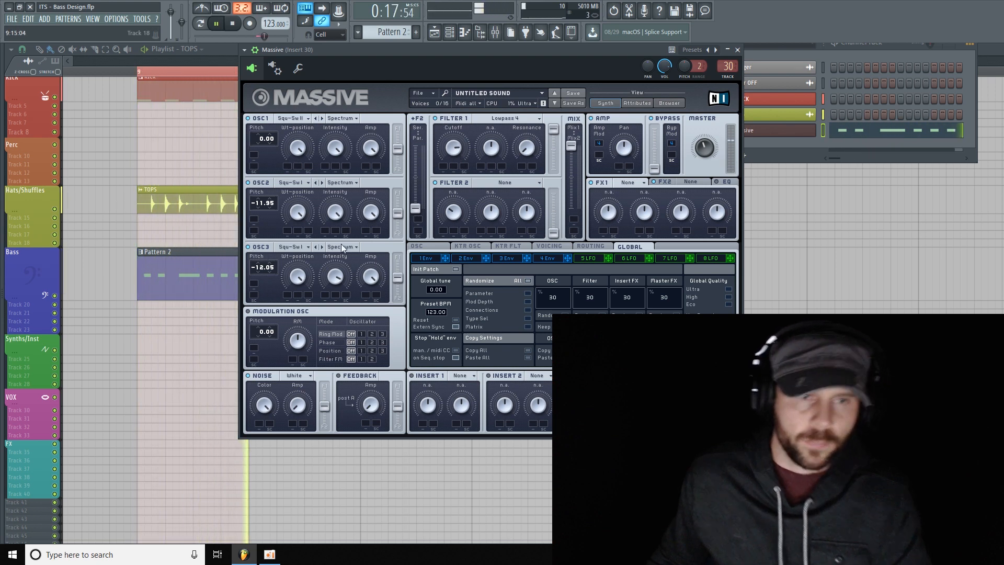
left_click(234, 24)
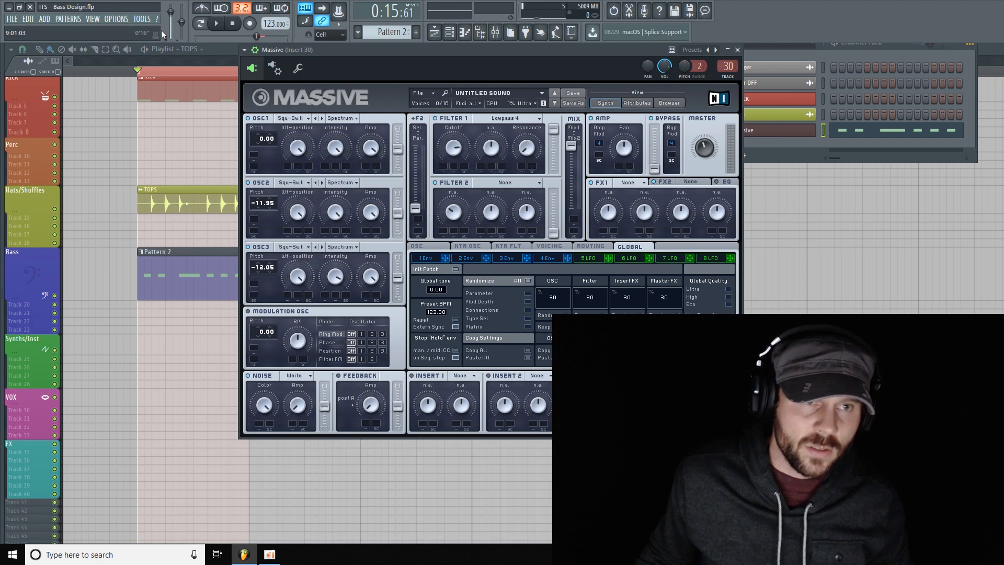
- Lower the oscillator amps while the loop plays, reducing OSC1 and setting OSC2 to 81 and OSC3 to 85
left_click(215, 24)
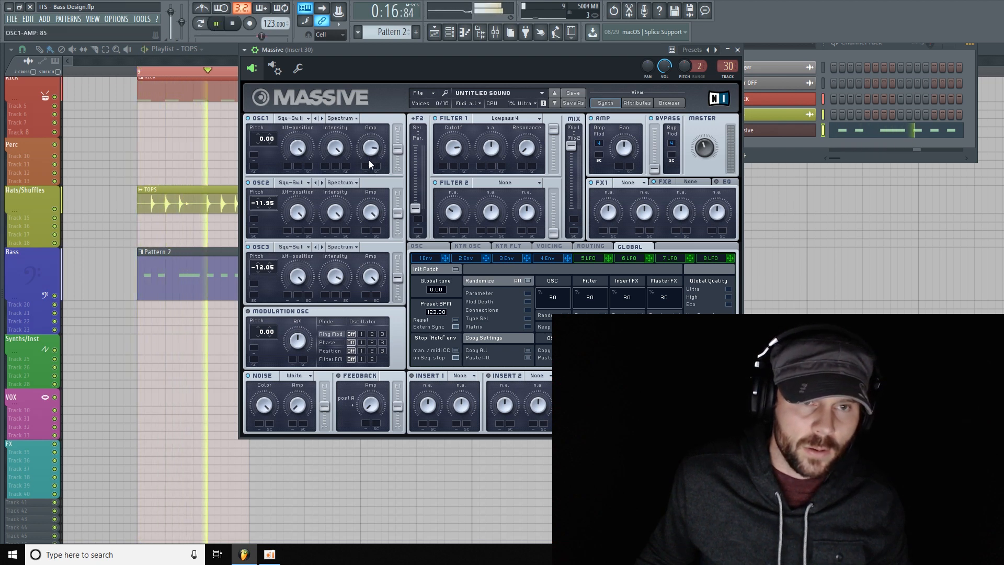
mouse_move(363, 172)
left_mouse_down()
mouse_move(362, 183)
mouse_move(368, 159)
left_mouse_up()
left_click_drag(375, 214, 366, 234)
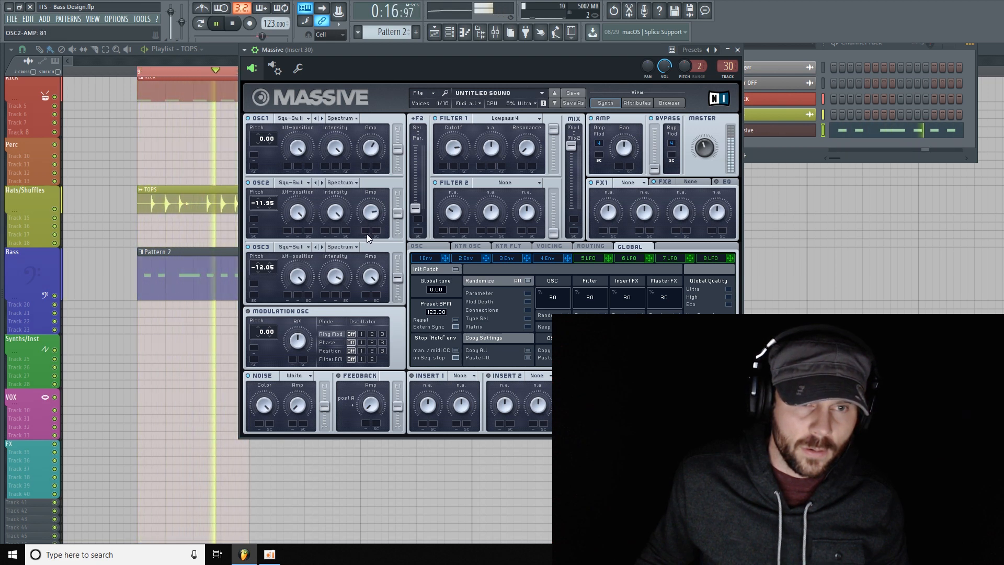
left_click(369, 277)
left_click_drag(369, 277, 369, 289)
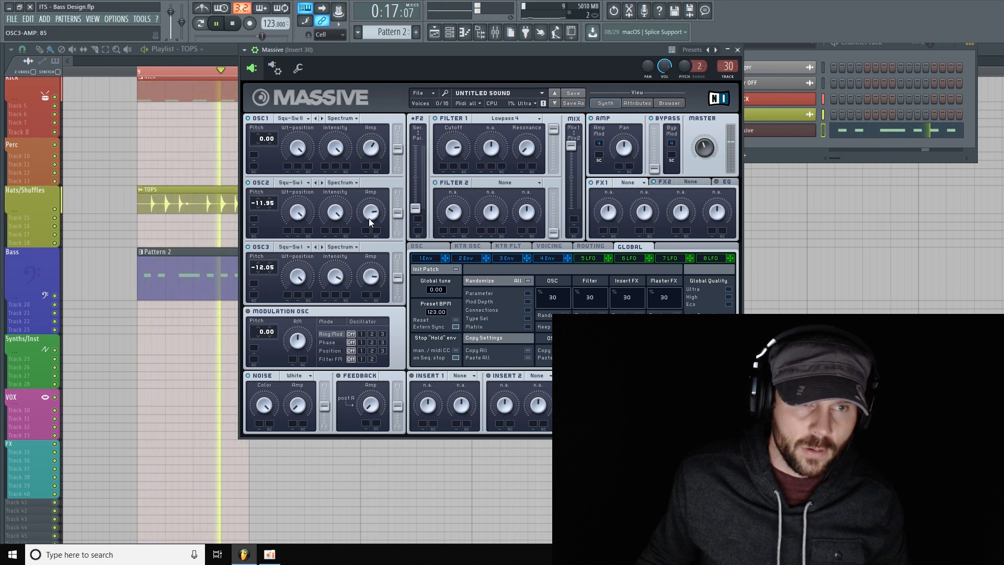
mouse_move(367, 150)
left_mouse_down()
mouse_move(367, 190)
mouse_move(367, 158)
left_mouse_up()
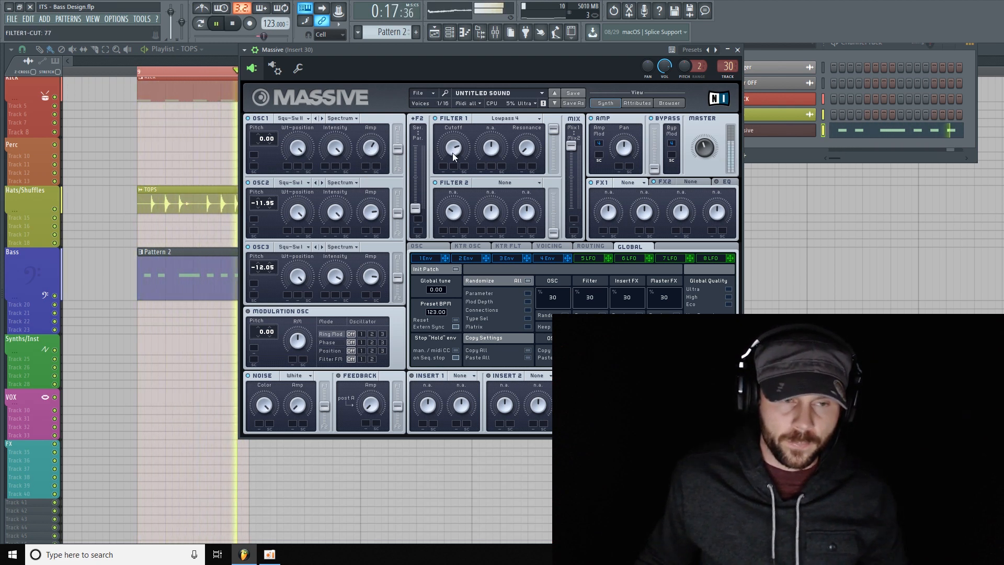
- Set Filter 1's cutoff to 86 against the playing loop and stop playback
left_click_drag(455, 149, 455, 136)
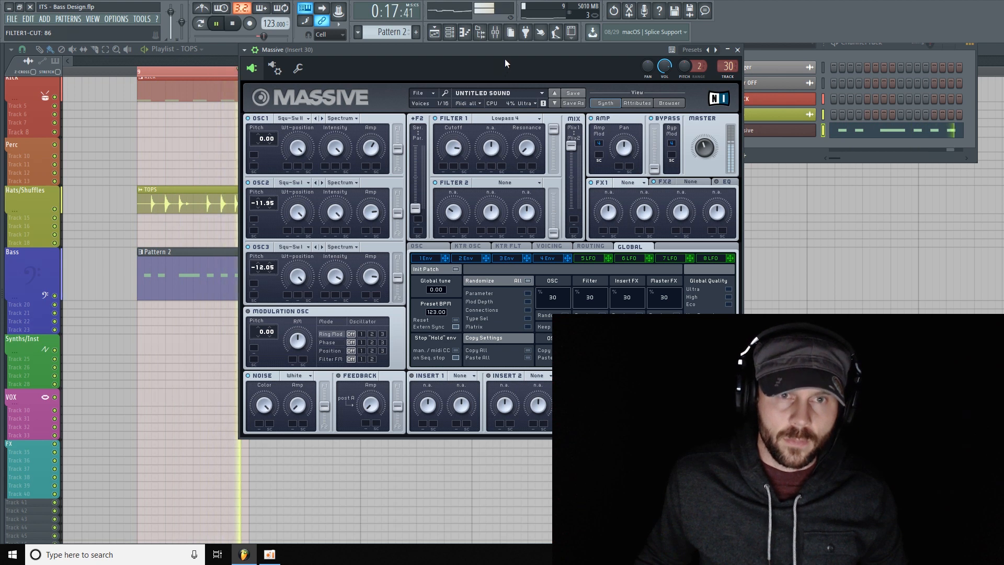
left_click_drag(512, 73, 518, 65)
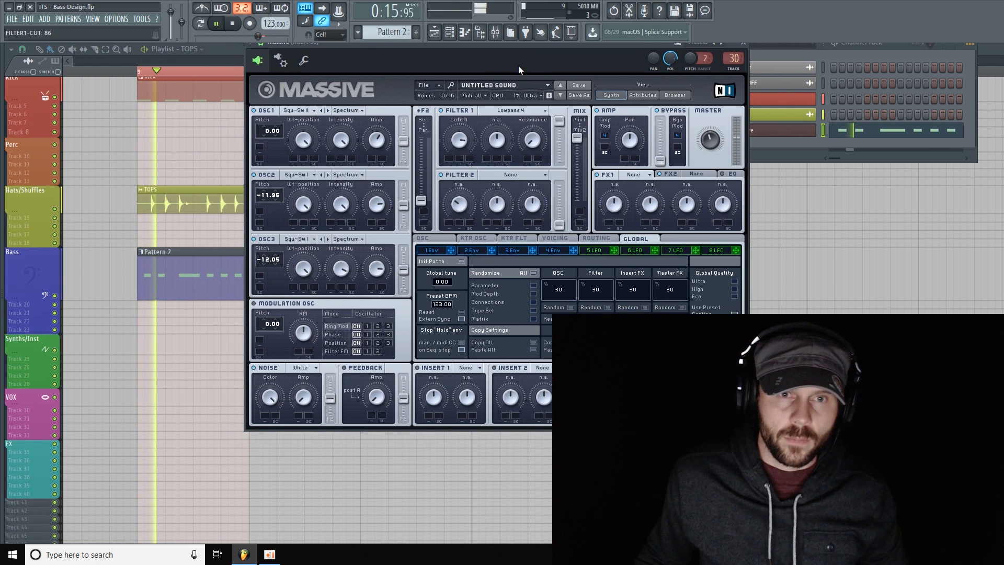
left_click(234, 25)
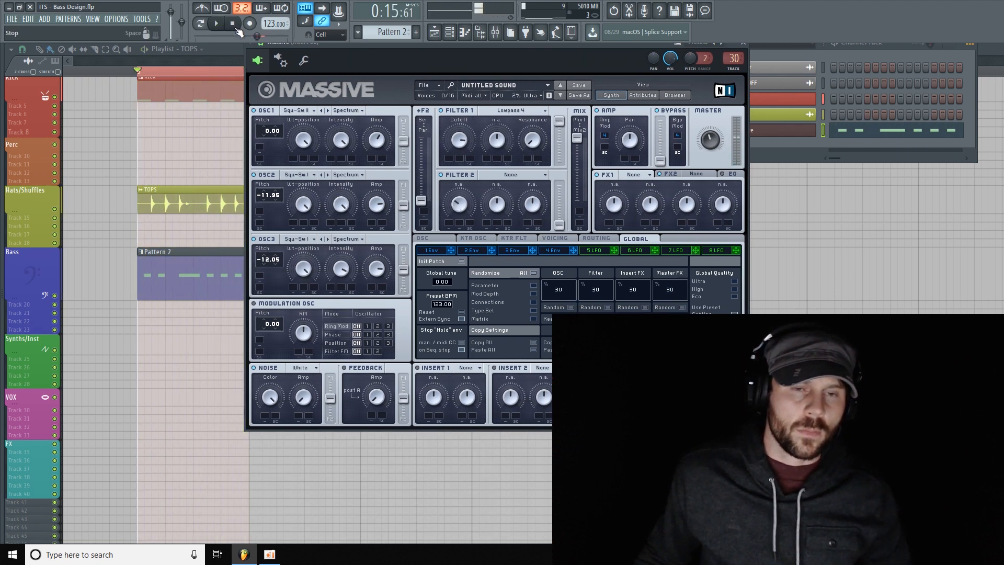
- Load the factory Alternative AD curves preset into Envelope 1, with the Massive window moved clear of the channel rack
left_click(437, 251)
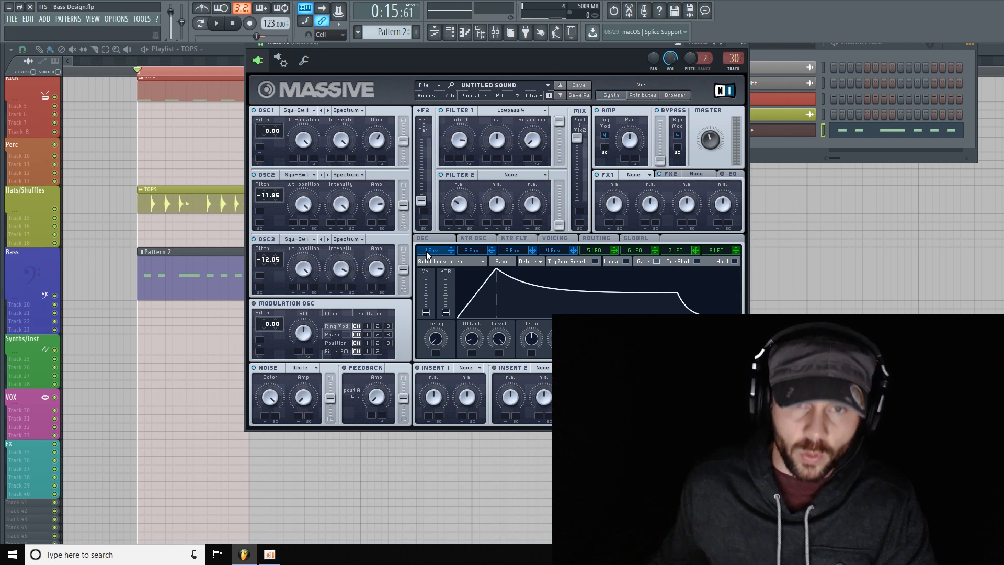
left_click_drag(564, 49, 415, 71)
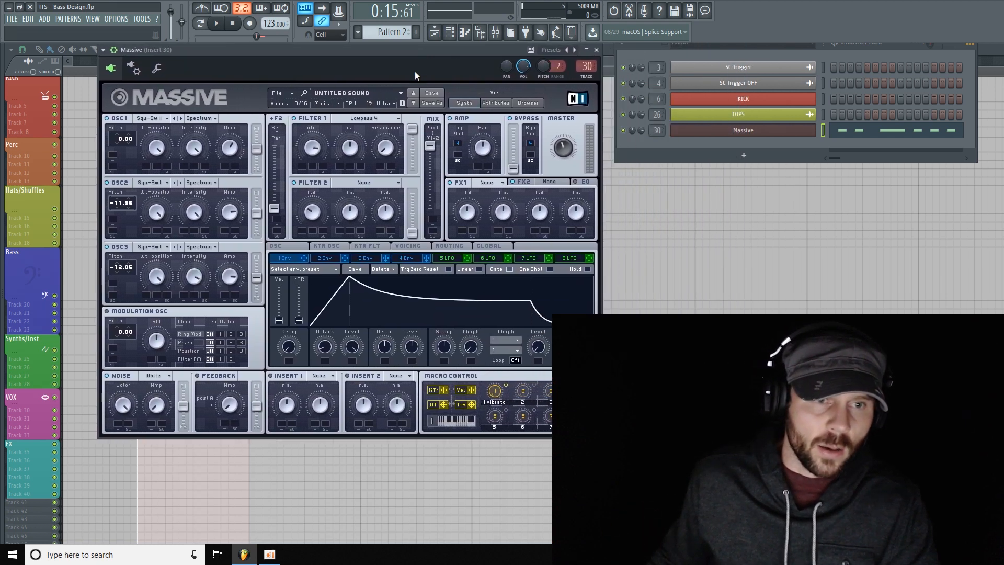
left_click(335, 270)
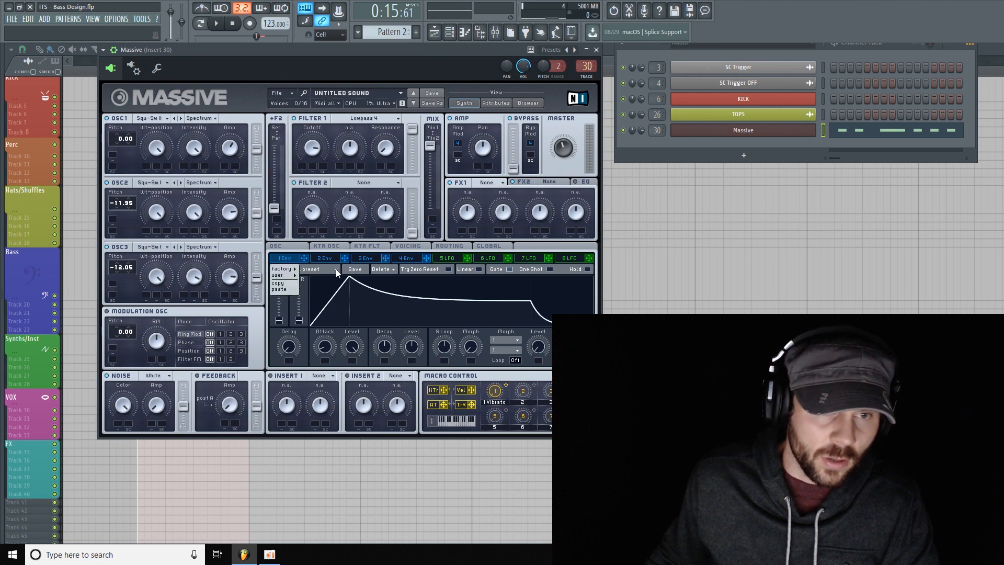
mouse_move(281, 270)
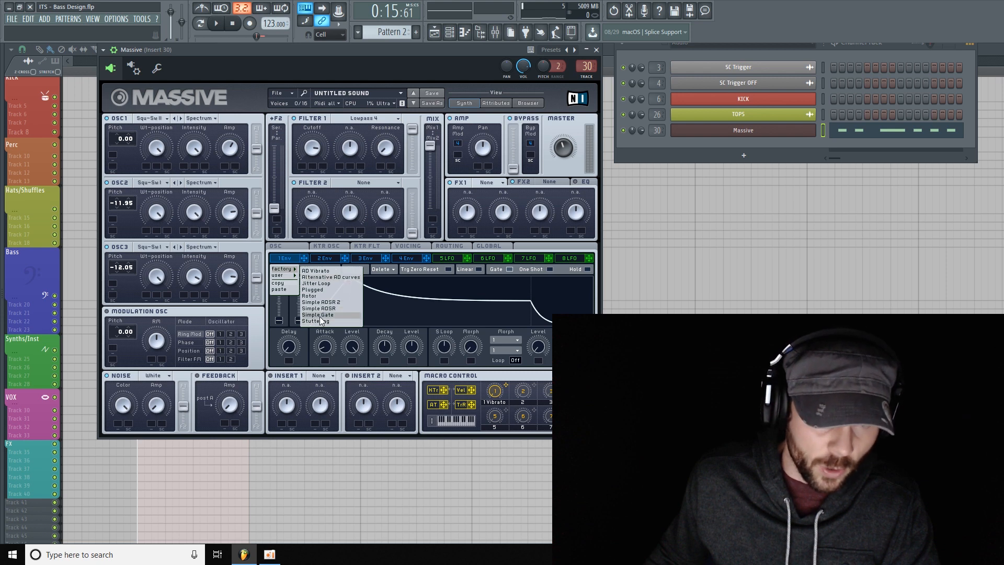
left_click(332, 278)
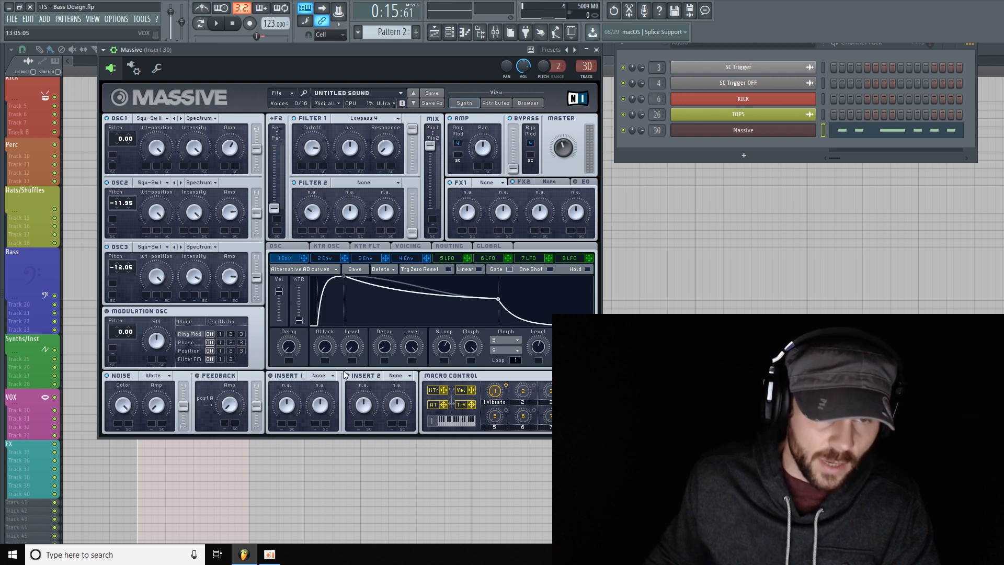
left_click_drag(417, 52, 404, 49)
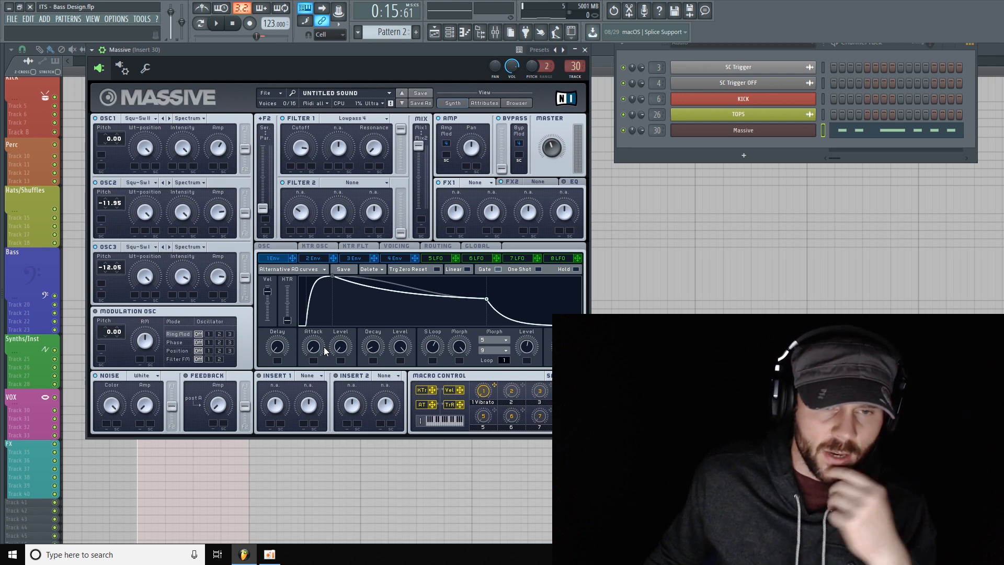
- With the loop playing, set Filter 1's cutoff to 0 with Envelope 1 modulating it and raise the resonance to about 32
key("space")
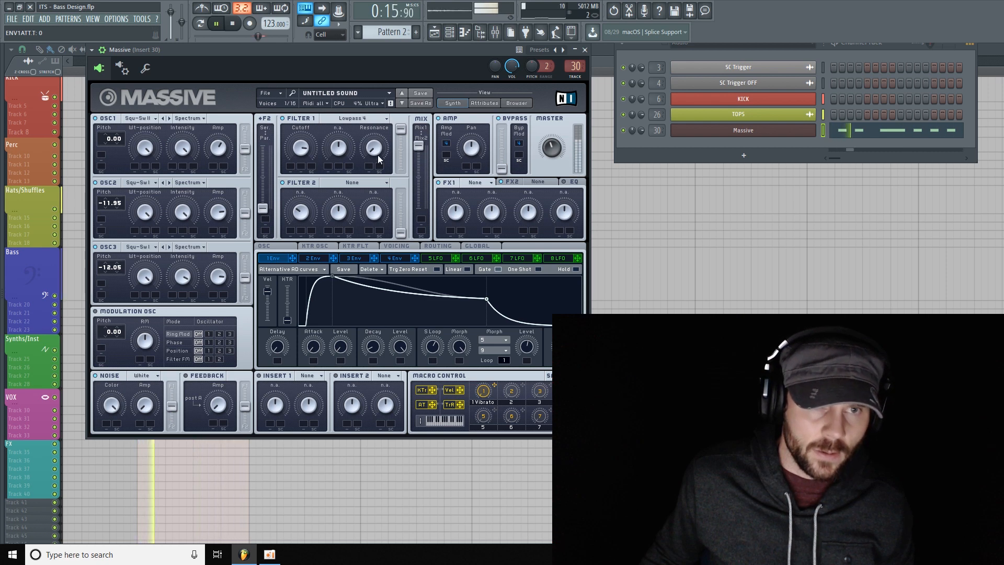
mouse_move(300, 163)
left_mouse_down()
mouse_move(289, 166)
mouse_move(304, 163)
left_mouse_up()
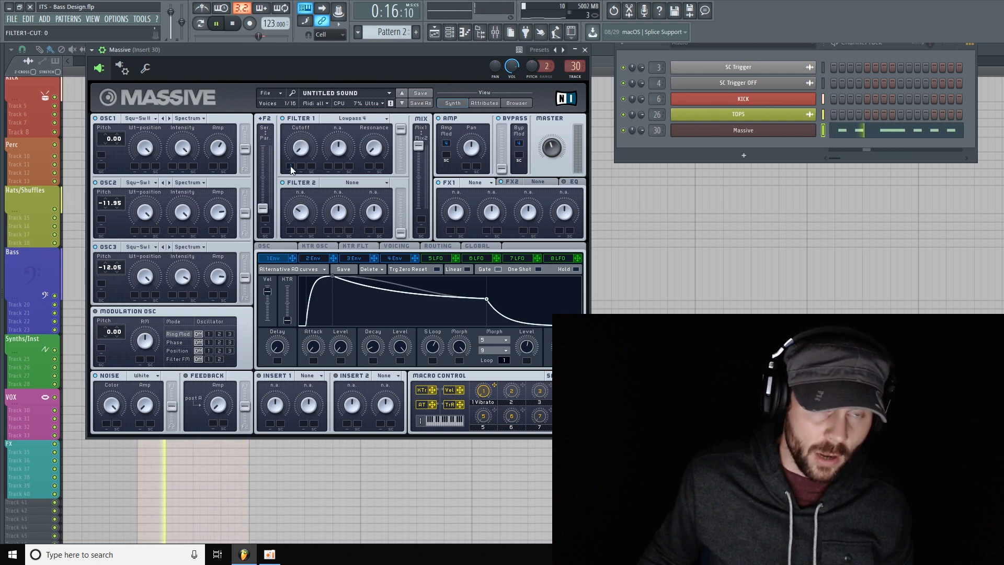
left_click_drag(294, 156, 298, 141)
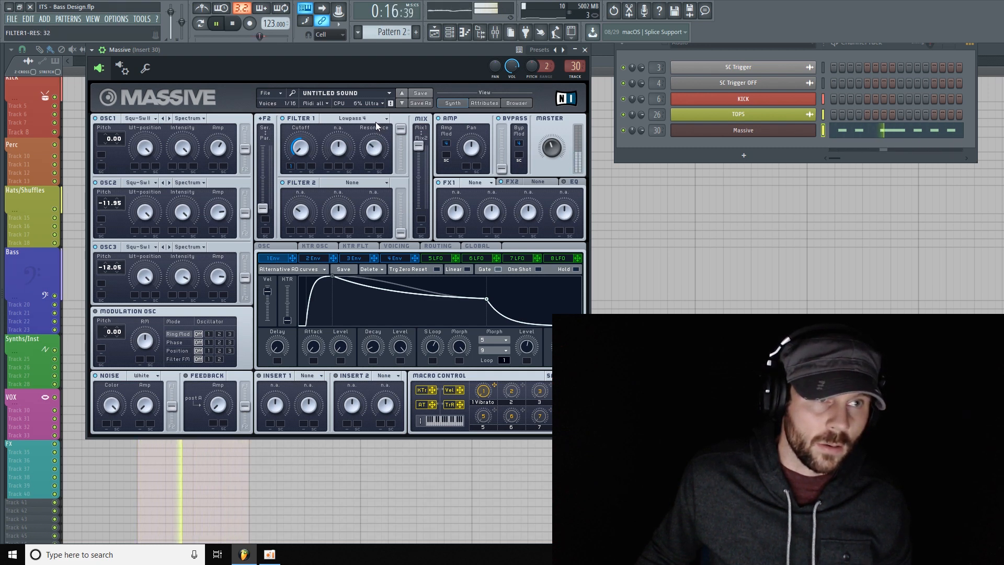
left_click_drag(375, 122, 375, 124)
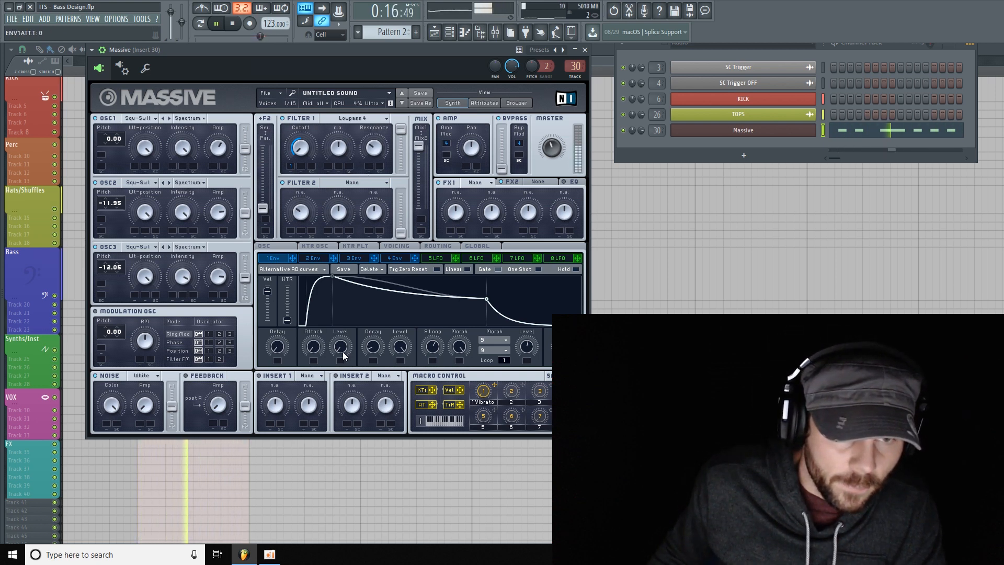
- Set Envelope 1's attack level to 32 and decay level to 100 while the loop plays
mouse_move(340, 314)
left_mouse_down()
mouse_move(340, 272)
mouse_move(340, 323)
left_mouse_up()
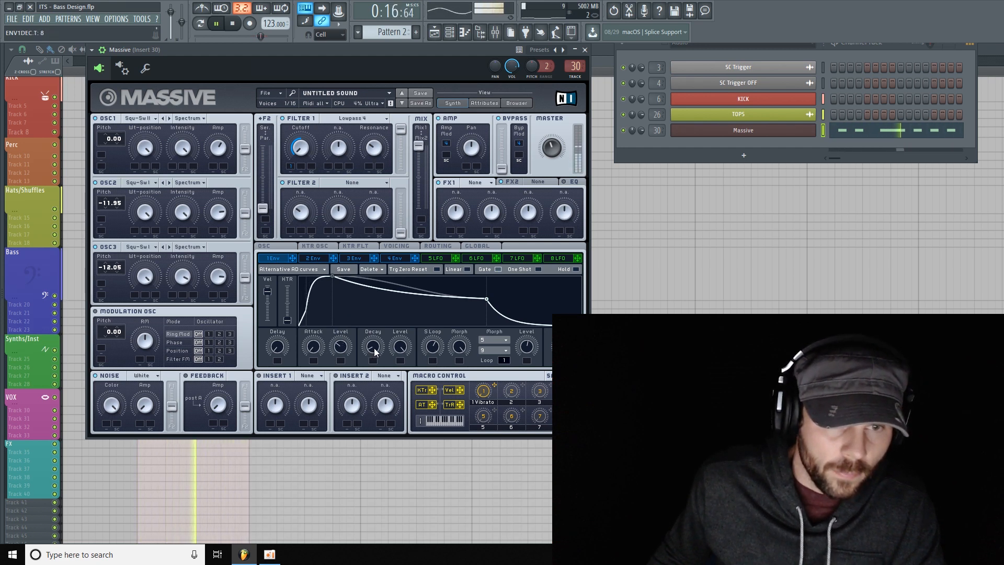
mouse_move(343, 326)
left_mouse_down()
mouse_move(376, 333)
mouse_move(375, 299)
mouse_move(366, 345)
mouse_move(338, 337)
mouse_move(333, 353)
mouse_move(336, 343)
left_mouse_up()
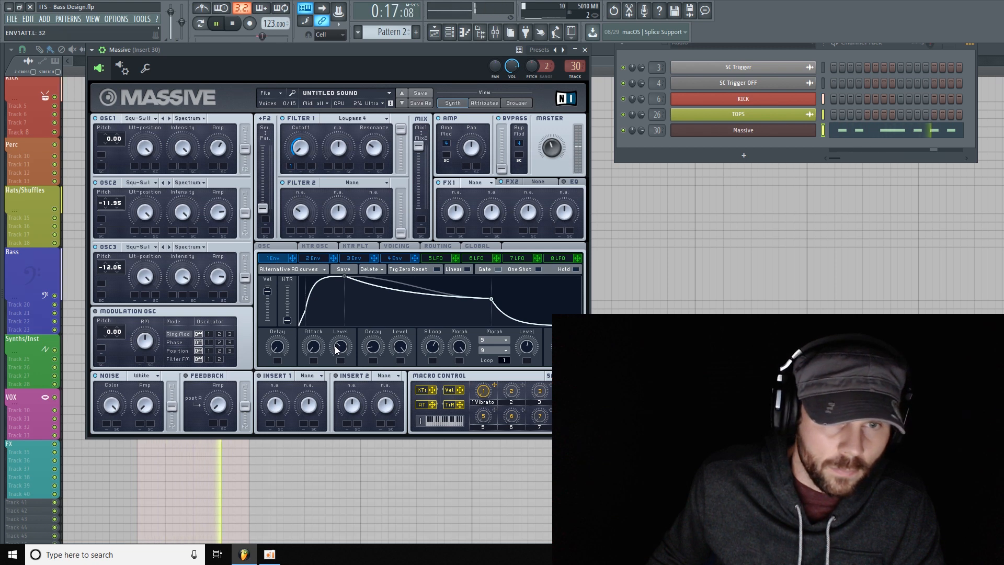
mouse_move(399, 347)
left_mouse_down()
mouse_move(399, 366)
mouse_move(400, 341)
left_mouse_up()
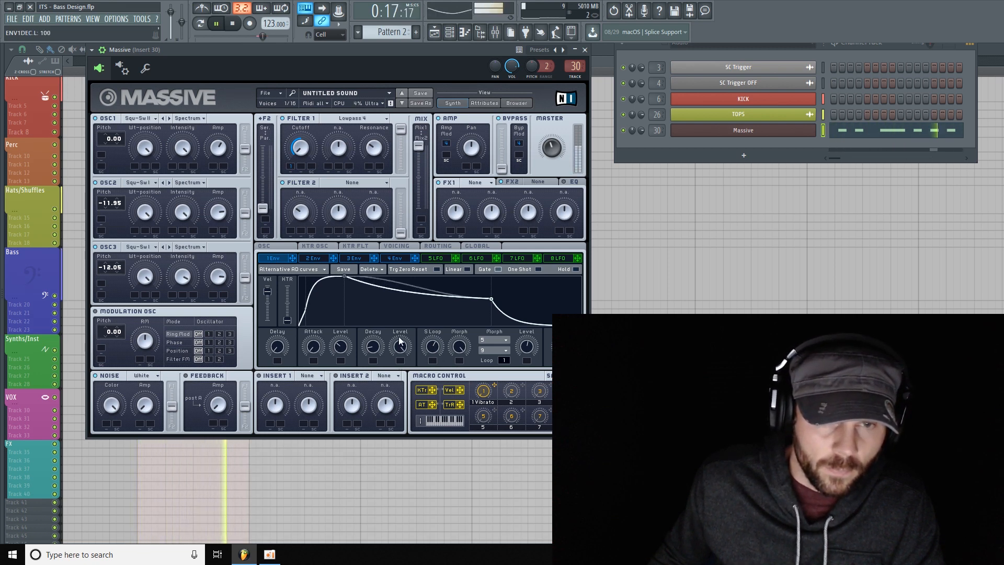
- Raise Envelope 1's sustain loop to maximum, set its morph and sustain level to 0, and reduce the decay level with decay time at 17
left_click_drag(460, 349, 462, 402)
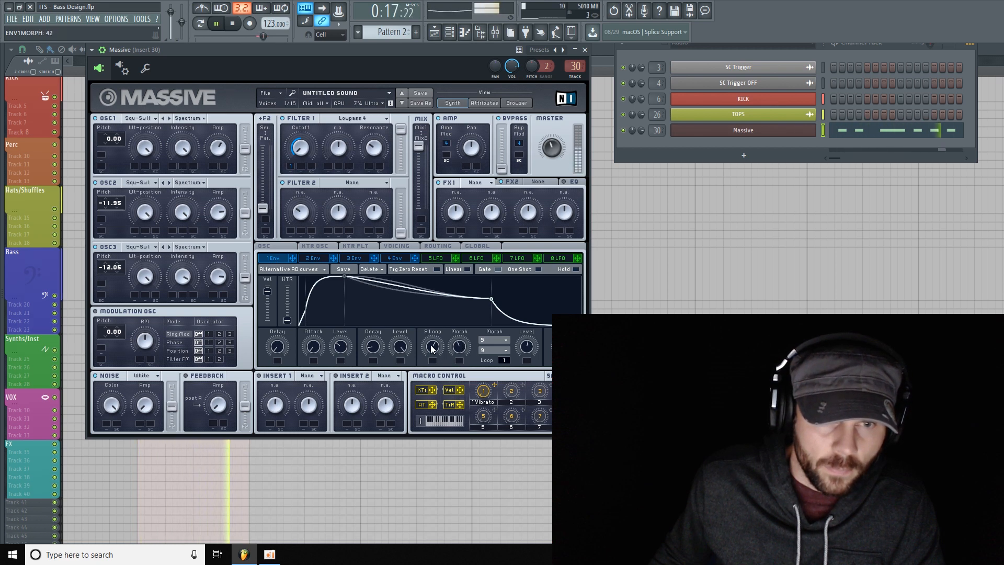
left_click_drag(432, 349, 466, 291)
left_click_drag(460, 342, 461, 387)
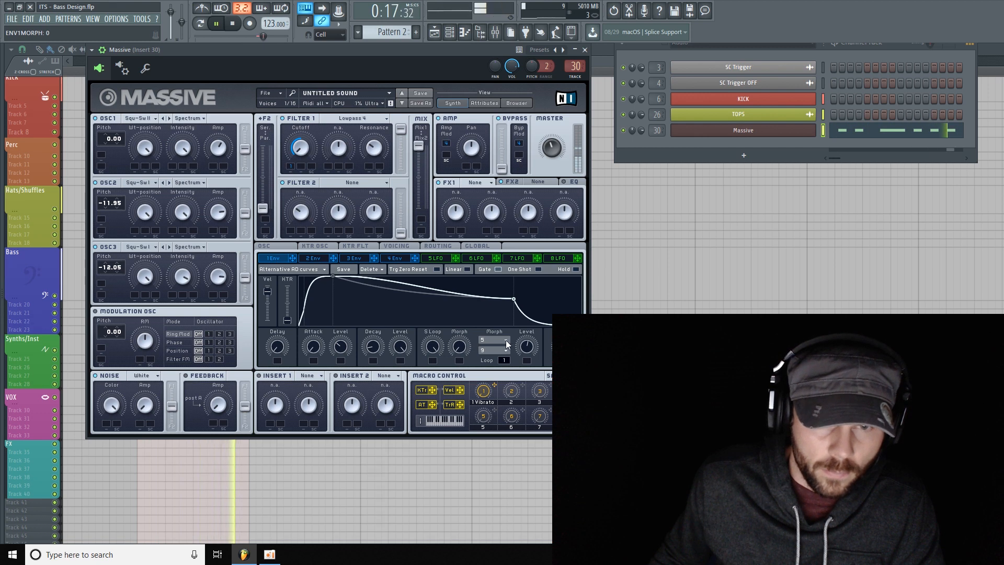
left_click_drag(527, 348, 525, 396)
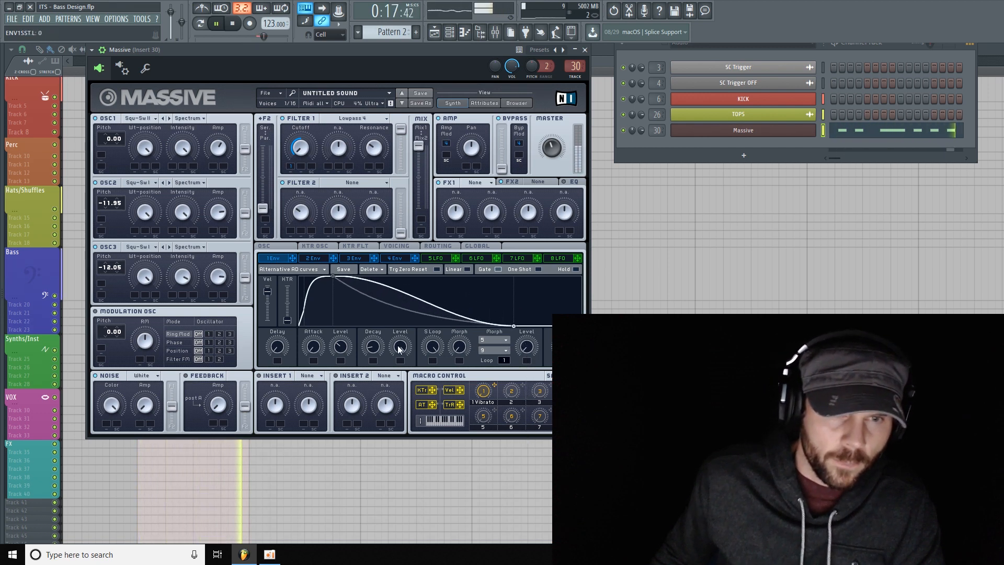
left_click_drag(400, 346, 374, 349)
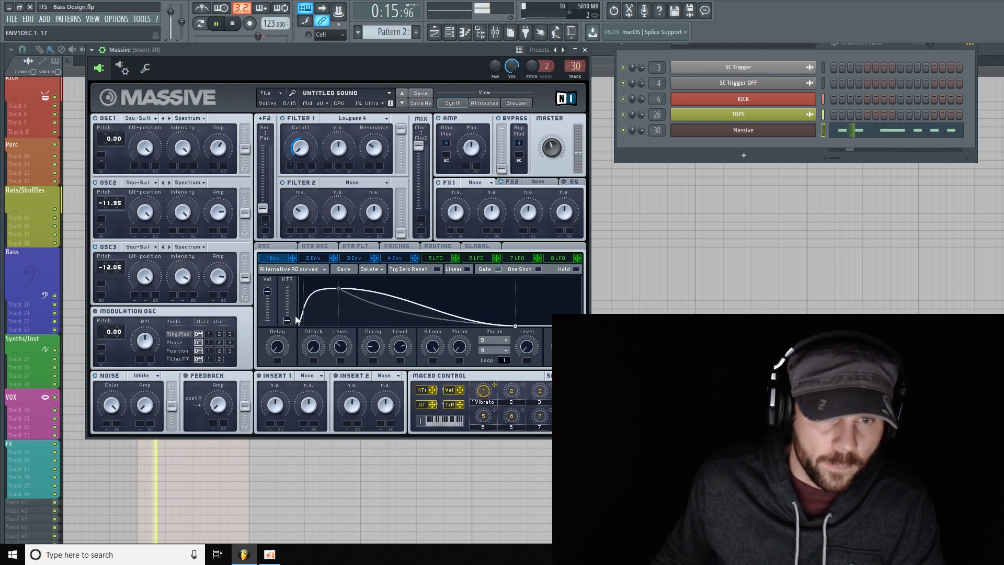
- Try several shapes for Envelope 1's morph curves, and set the first one to shape 11 while keeping the second at 9
left_click(492, 349)
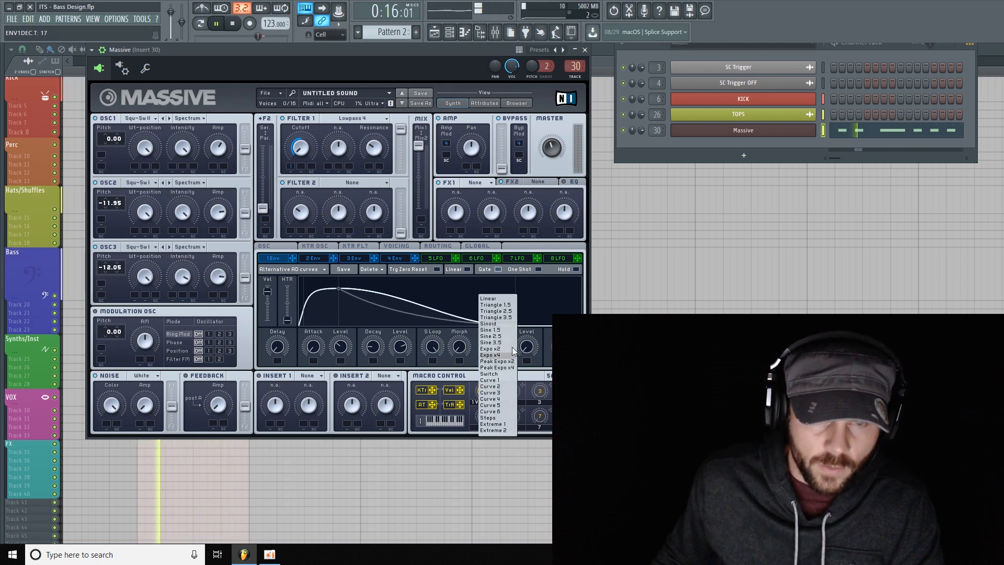
left_click(500, 349)
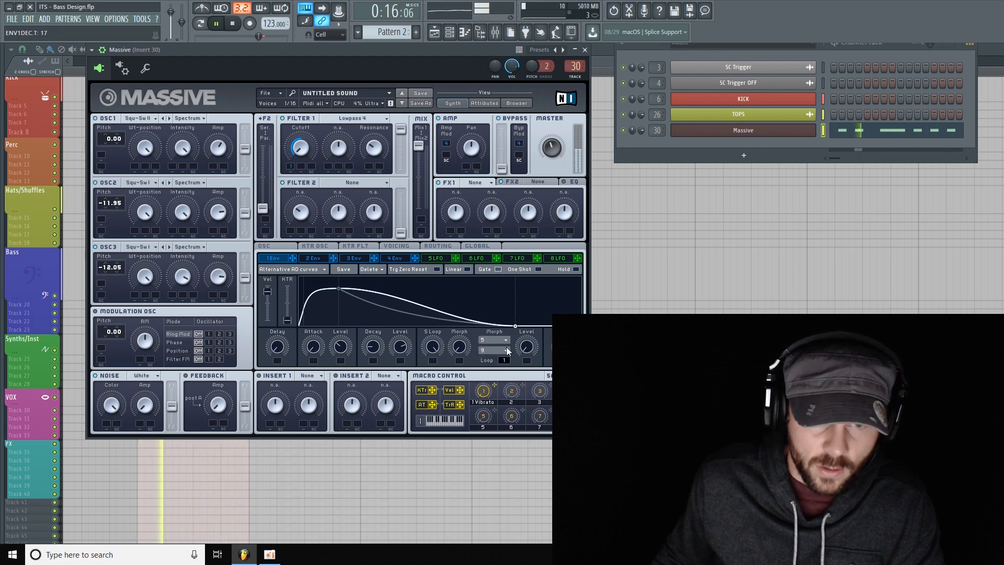
left_click(507, 350)
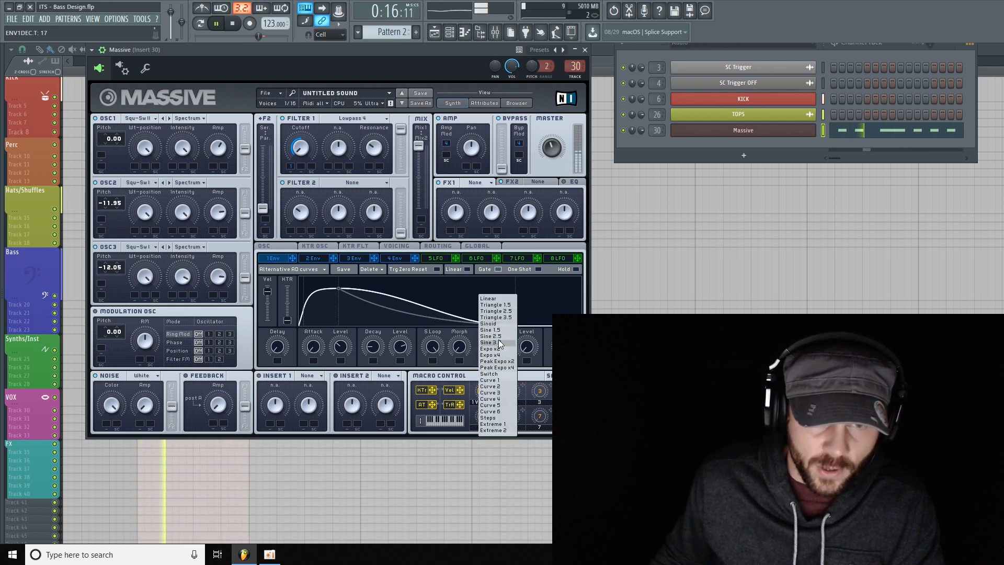
left_click(504, 349)
left_click(506, 341)
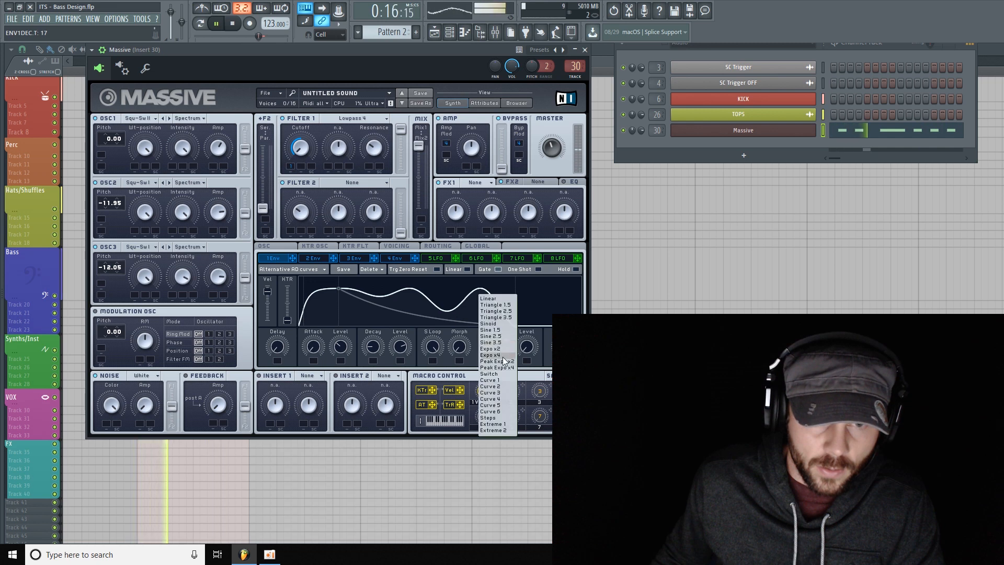
left_click(501, 335)
left_click(501, 339)
left_click(500, 358)
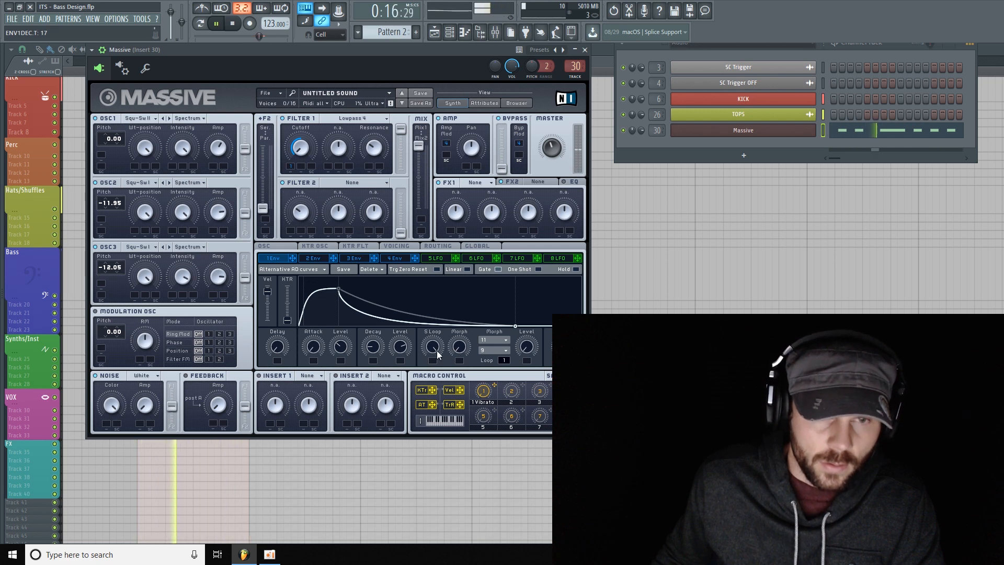
- Adjust Envelope 1 against the playing loop, with decay time at about 22, morph at 100 and decay level at 66
mouse_move(373, 347)
left_mouse_down()
mouse_move(378, 337)
mouse_move(379, 351)
mouse_move(401, 353)
mouse_move(375, 318)
mouse_move(381, 287)
mouse_move(374, 349)
left_mouse_up()
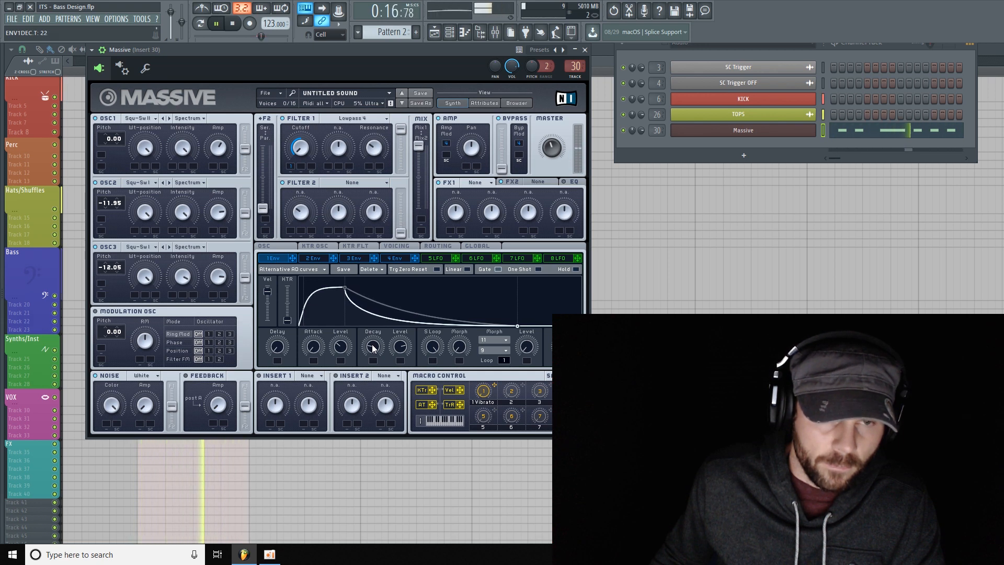
left_click_drag(373, 348, 463, 258)
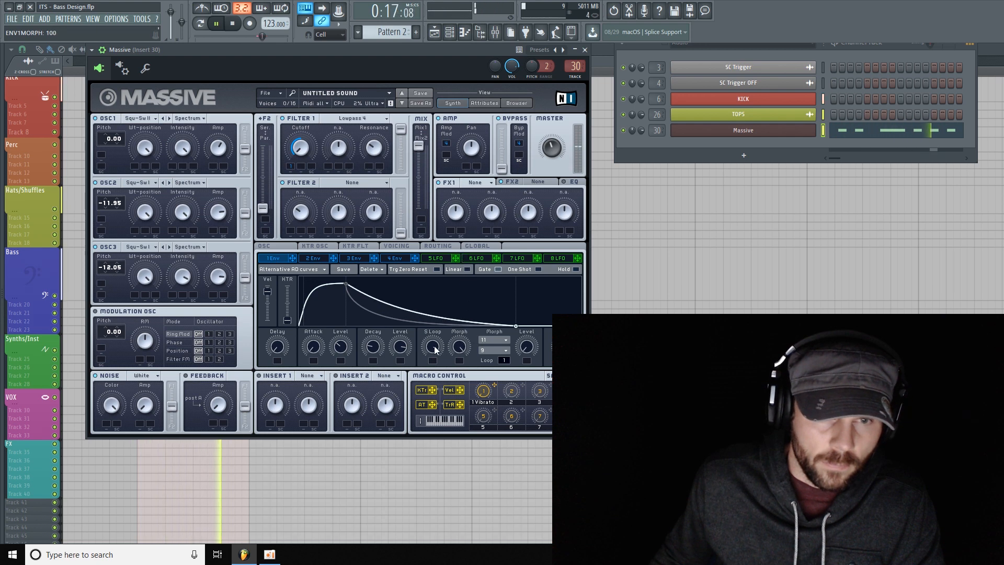
left_click_drag(433, 344, 439, 280)
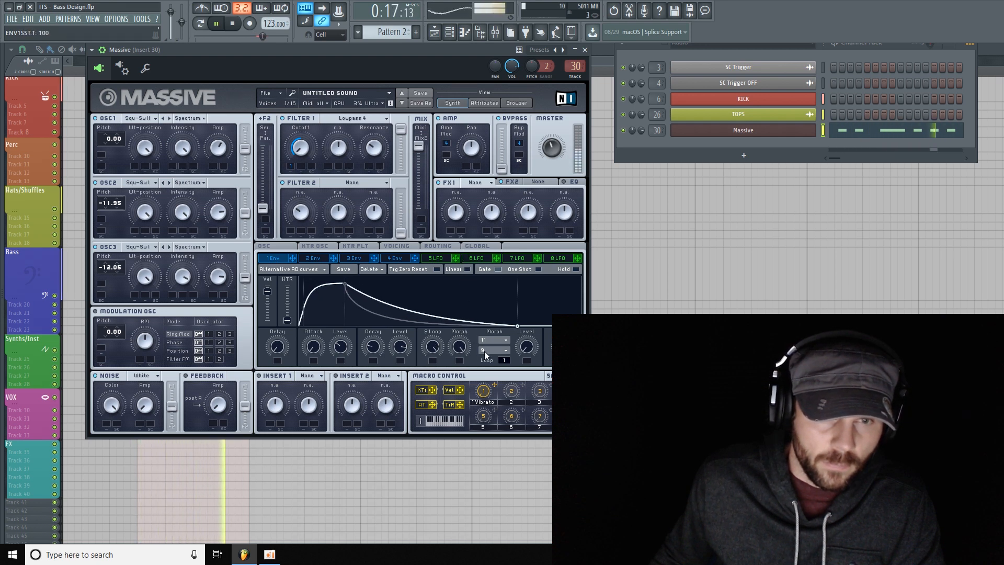
left_click(459, 346)
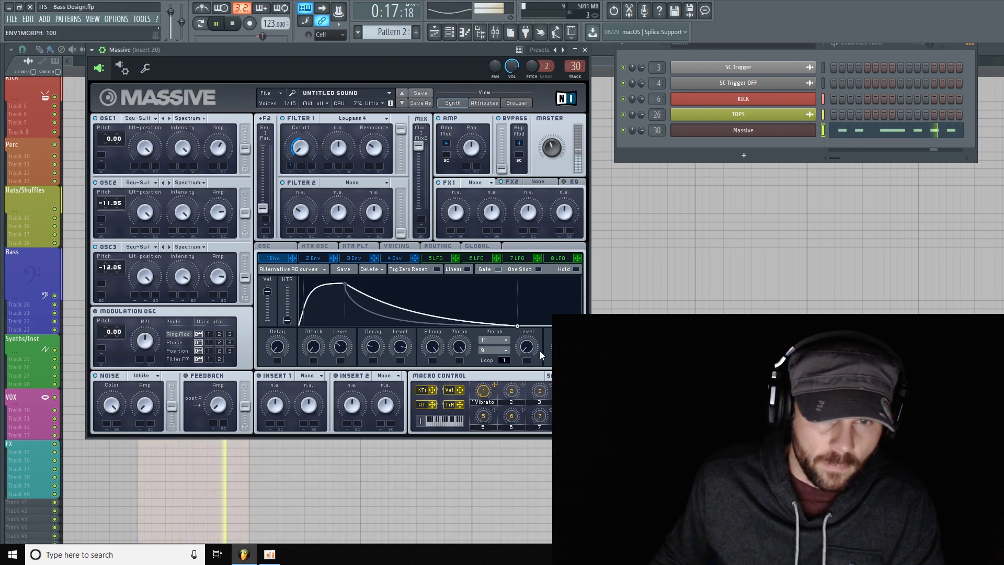
left_click_drag(370, 349, 399, 366)
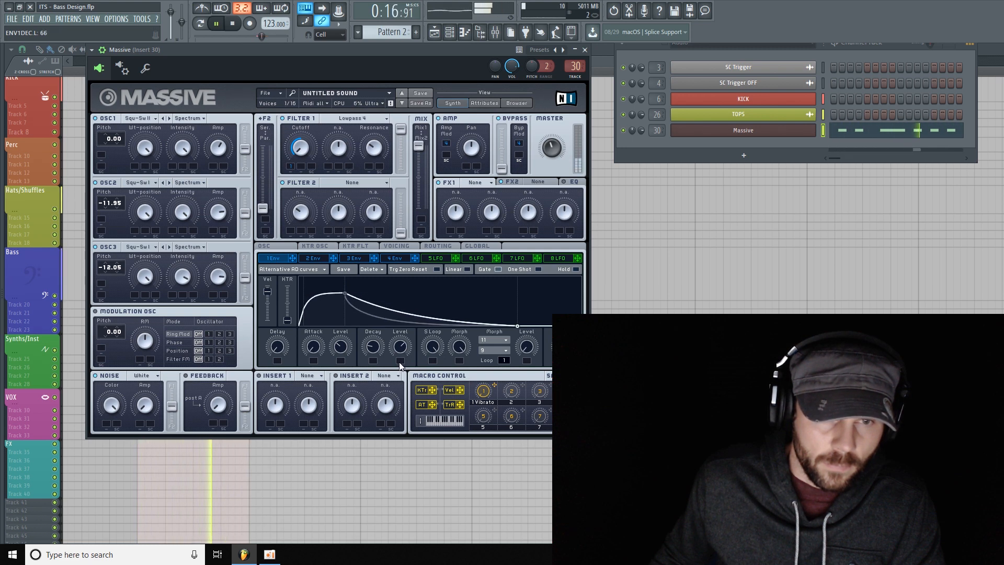
- Solo the Massive channel and set Envelope 4's release to about 27
right_click(624, 130)
left_click(644, 137)
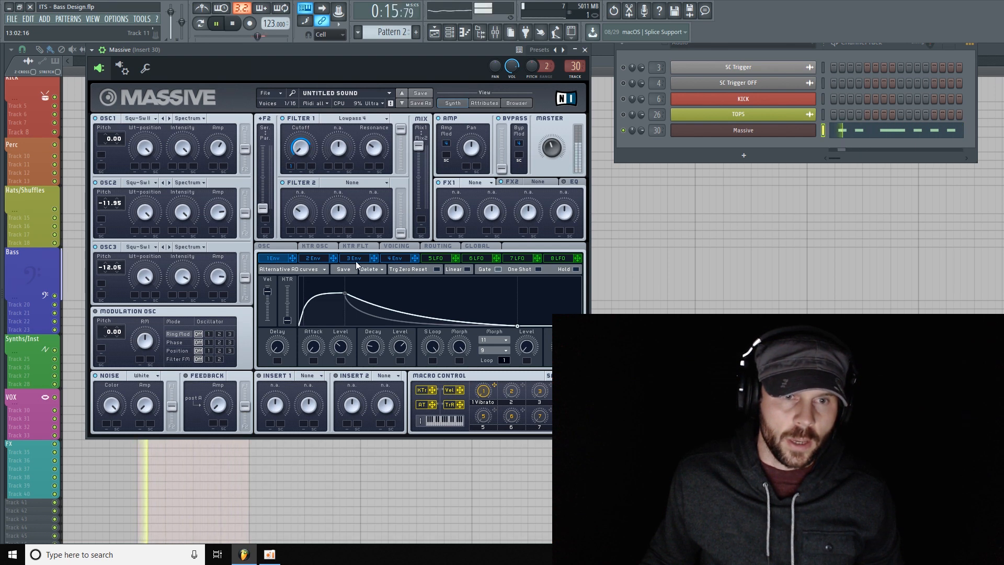
left_click(400, 258)
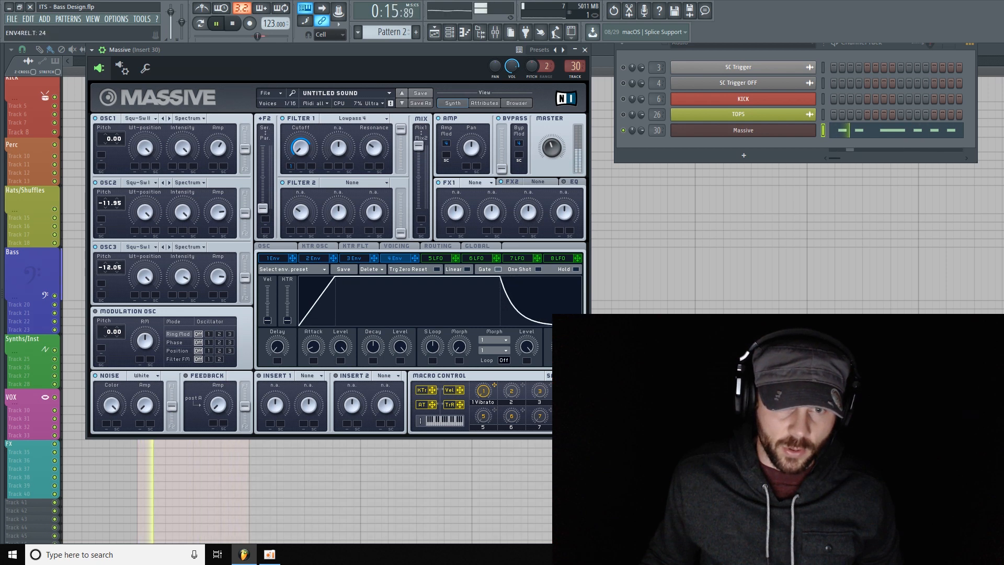
left_click_drag(564, 346, 563, 336)
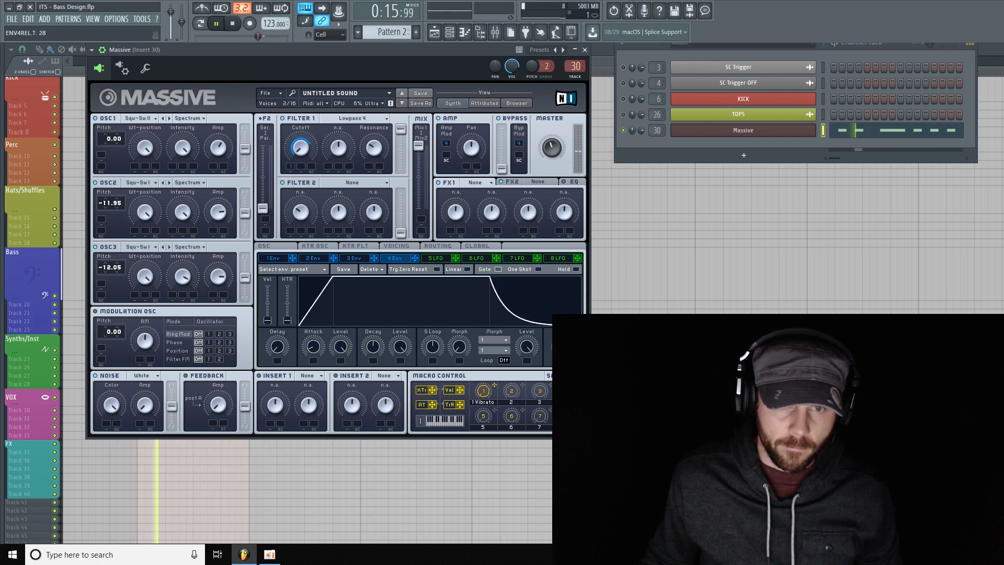
- Bring back the other channels and fine-tune Envelope 1, raising its decay level to about 72 and slightly lengthening its decay time
left_click(278, 257)
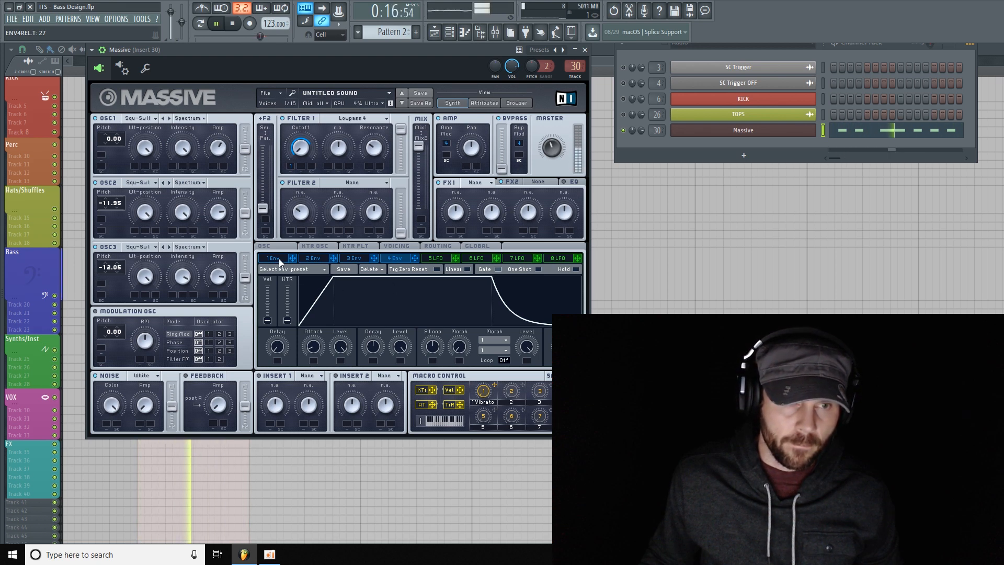
right_click(623, 130)
left_click(650, 137)
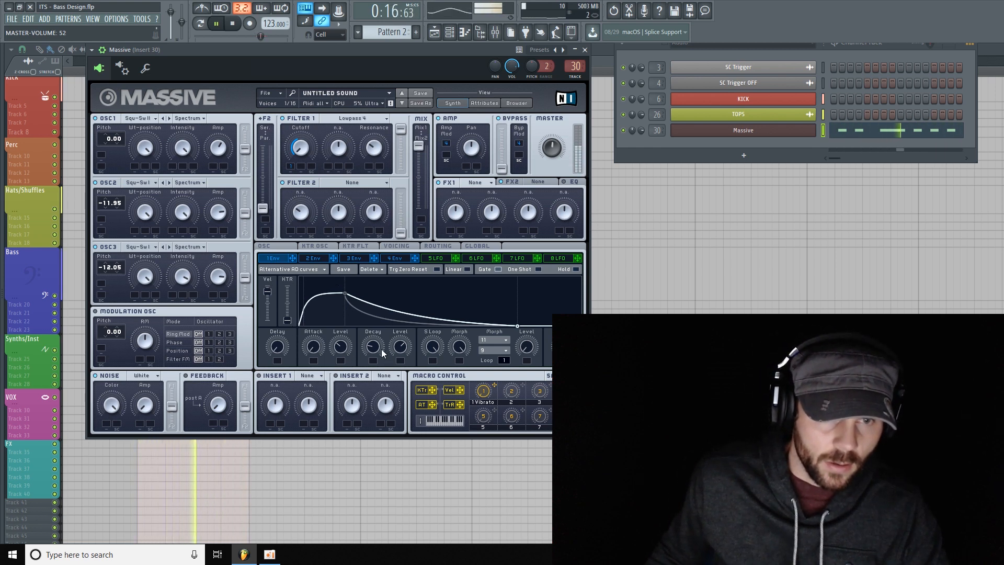
mouse_move(402, 348)
left_mouse_down()
mouse_move(406, 322)
mouse_move(401, 366)
mouse_move(403, 344)
left_mouse_up()
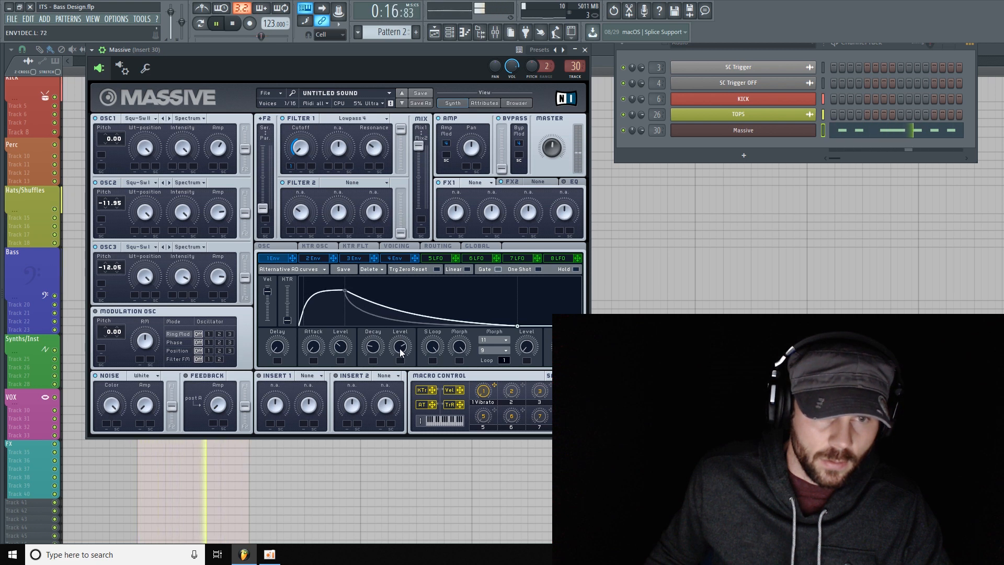
mouse_move(372, 360)
left_mouse_down()
mouse_move(376, 296)
mouse_move(371, 347)
left_mouse_up()
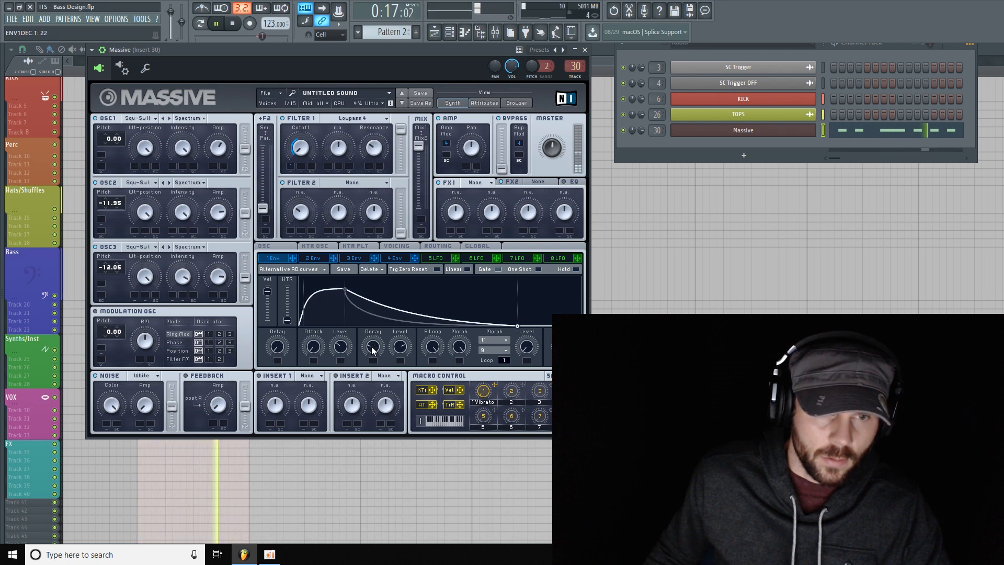
mouse_move(371, 346)
left_mouse_down()
mouse_move(375, 366)
mouse_move(374, 312)
mouse_move(365, 350)
left_mouse_up()
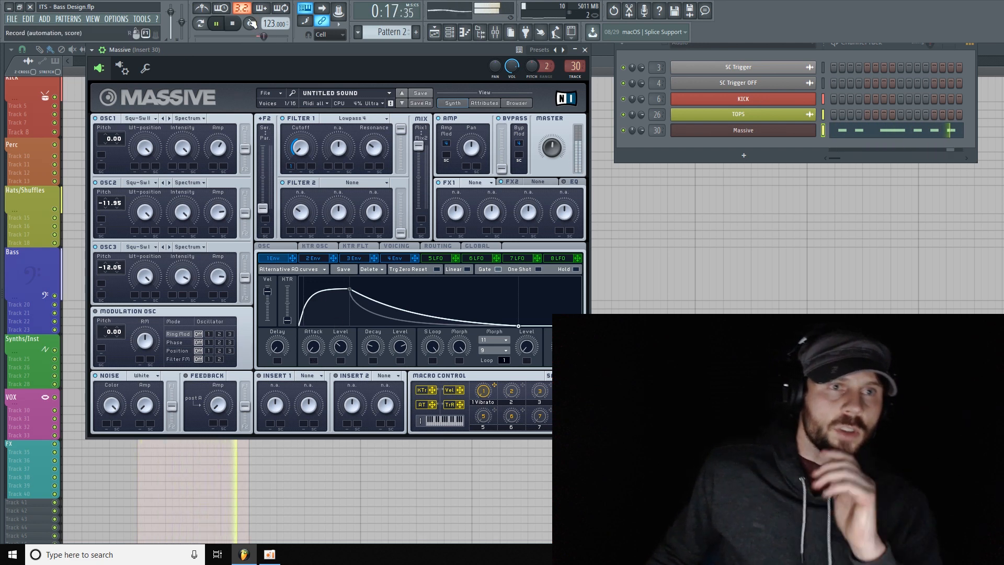
- Assign Envelope 2 to Filter 1's cutoff and, with the loop playing, set its attack time to 13 and decay time to 33
key("space")
left_click(317, 258)
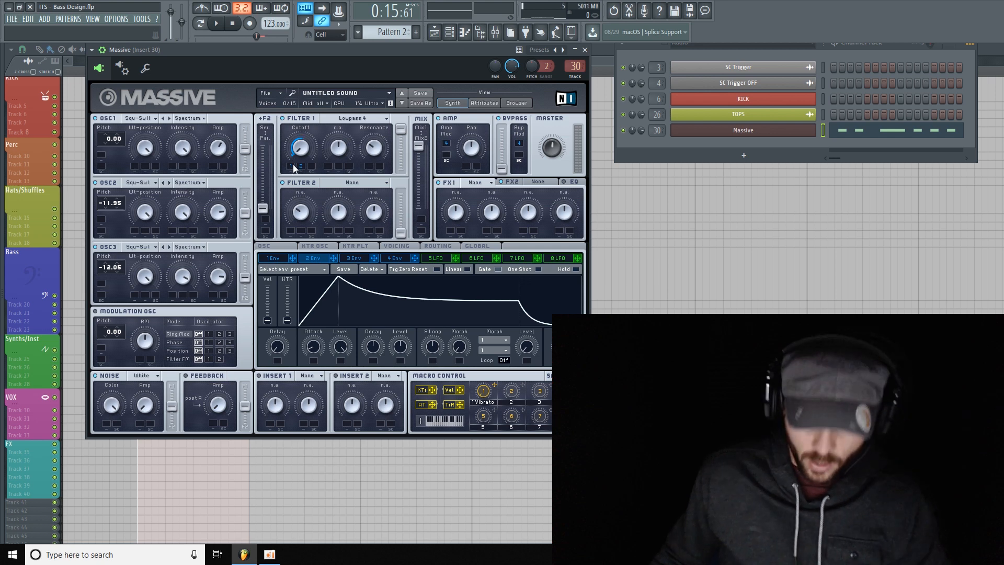
left_click(215, 25)
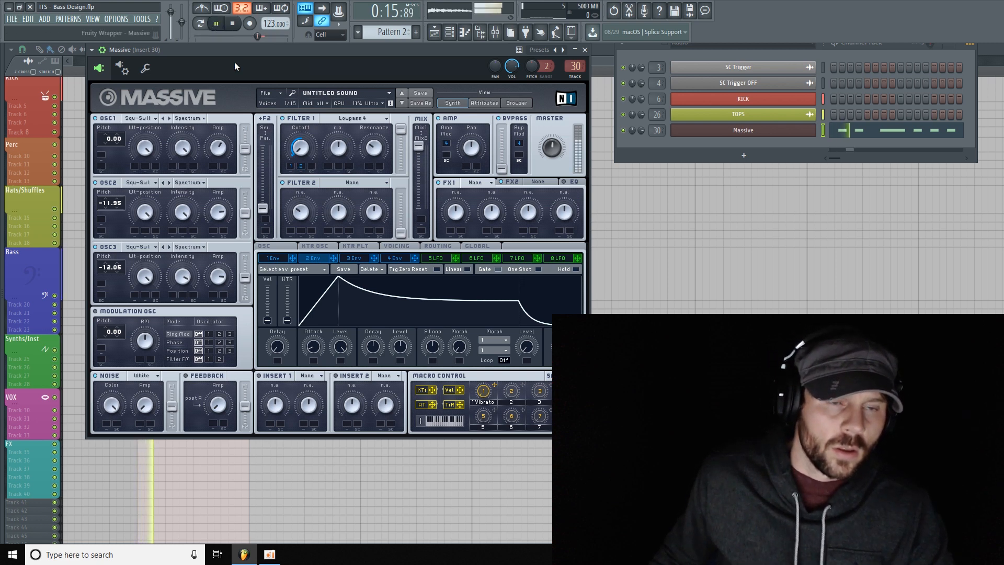
mouse_move(317, 351)
left_mouse_down()
mouse_move(325, 287)
mouse_move(308, 347)
left_mouse_up()
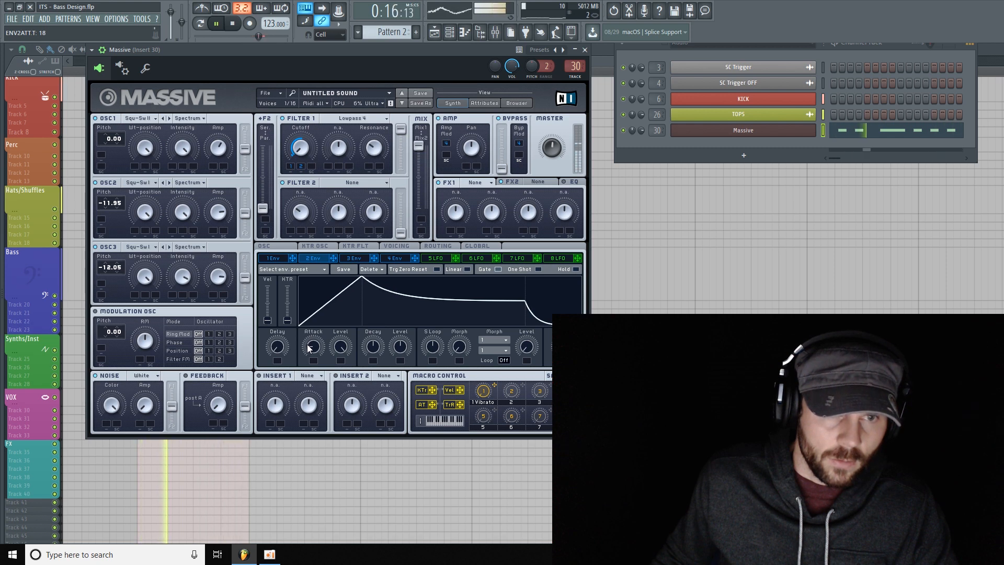
mouse_move(377, 348)
left_mouse_down()
mouse_move(386, 300)
mouse_move(368, 363)
left_mouse_up()
left_click_drag(302, 342, 310, 350)
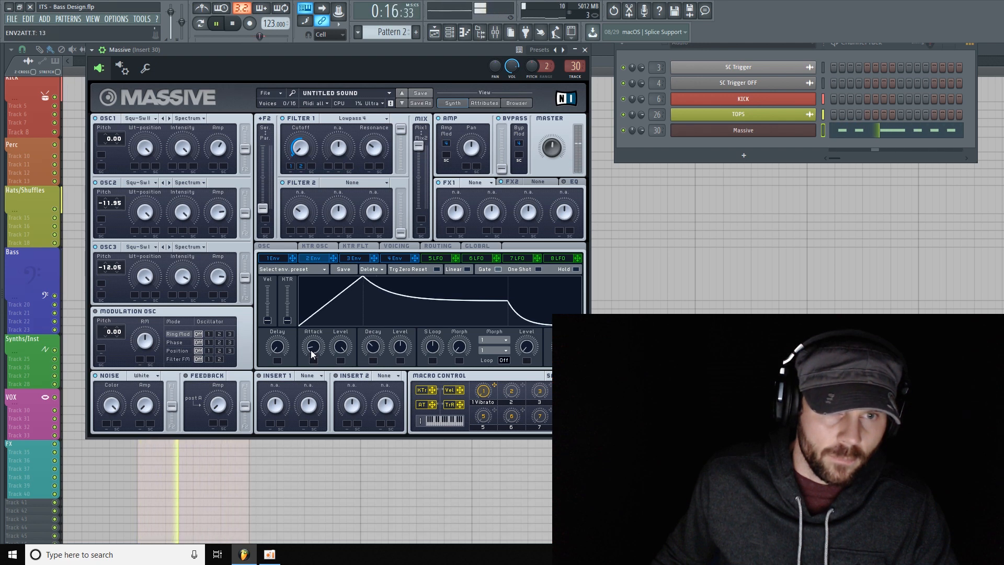
left_click_drag(371, 352, 371, 350)
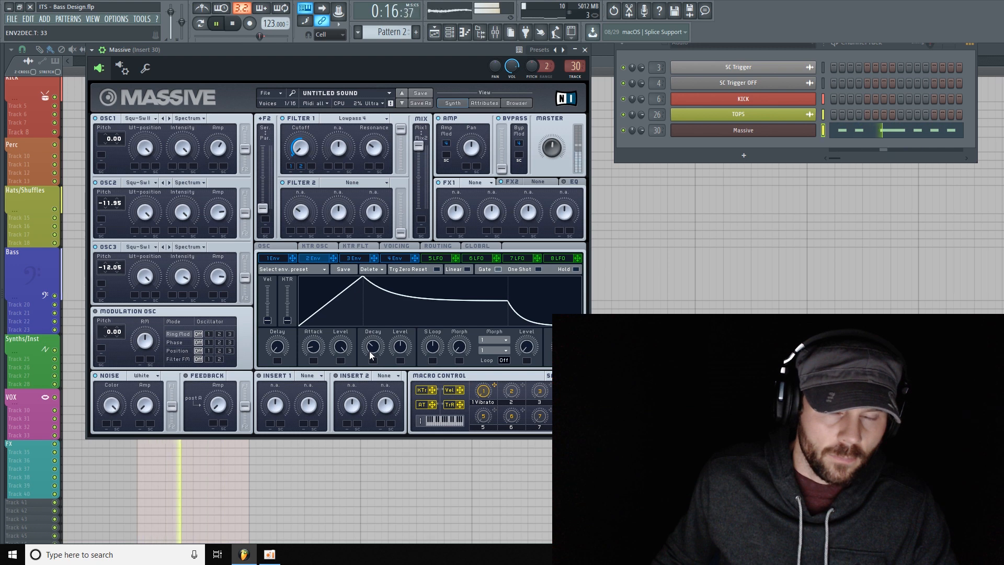
- Compare the two envelope assignments on Filter 1's cutoff by muting and restoring them, and return to Envelope 1 with playback stopped
right_click(292, 168)
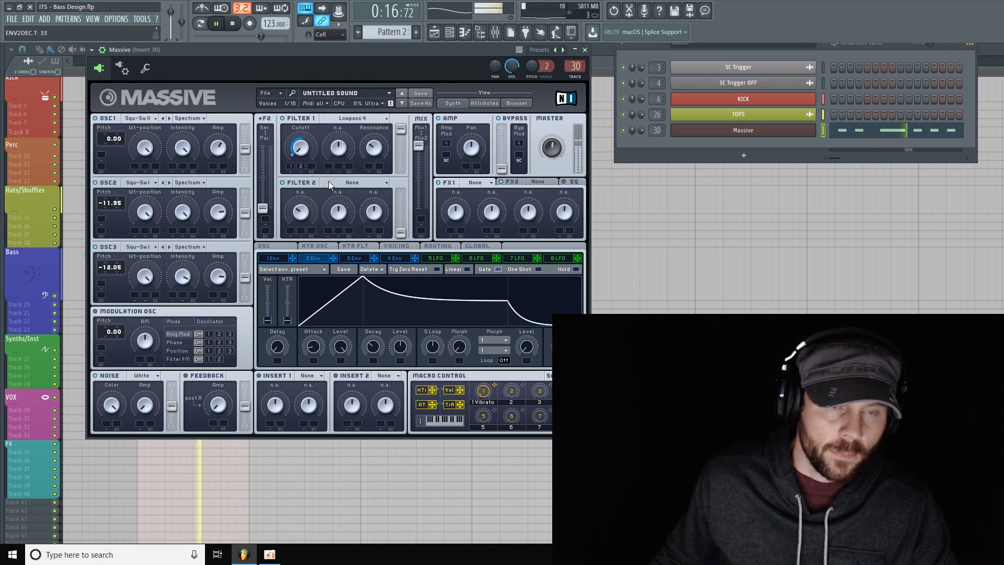
right_click(303, 166)
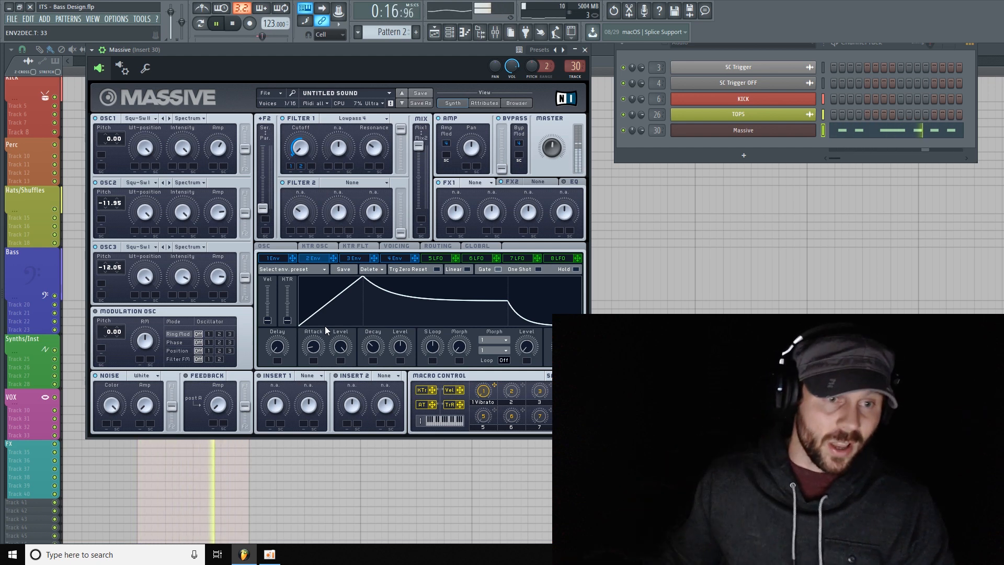
left_click(278, 259)
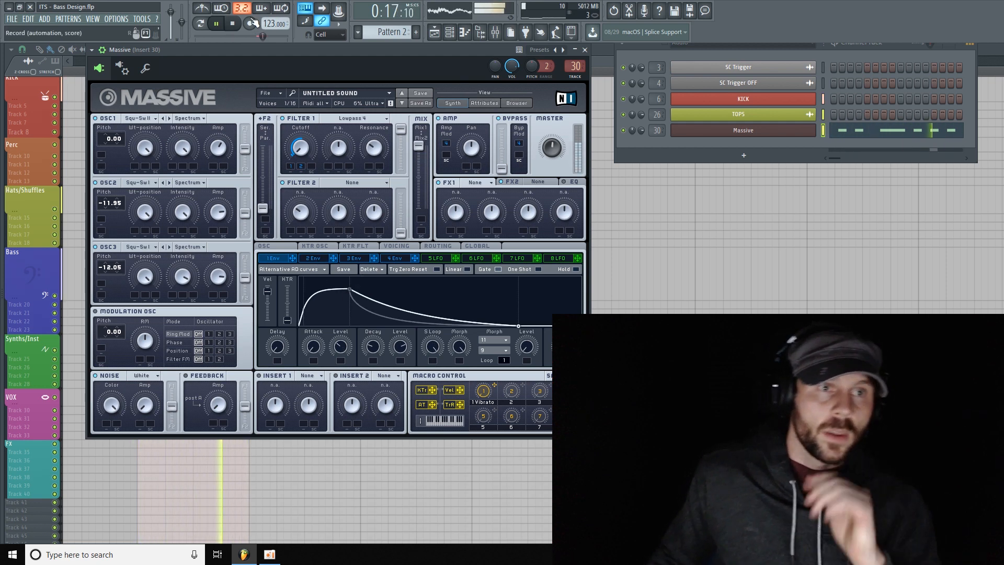
key("space")
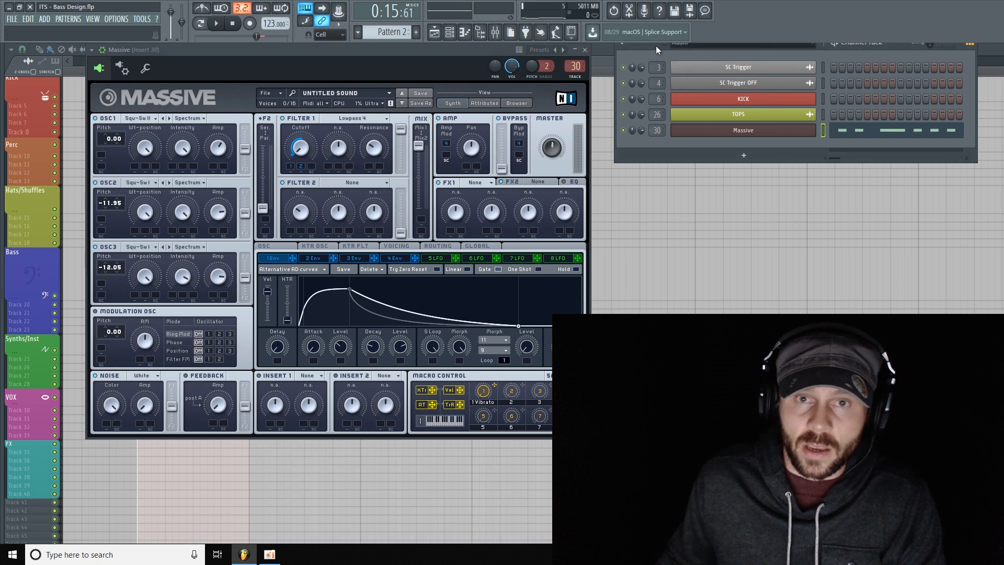
- Open the Massive channel's piano roll and examine the velocities of the bass notes
left_click_drag(655, 45, 628, 54)
right_click(722, 140)
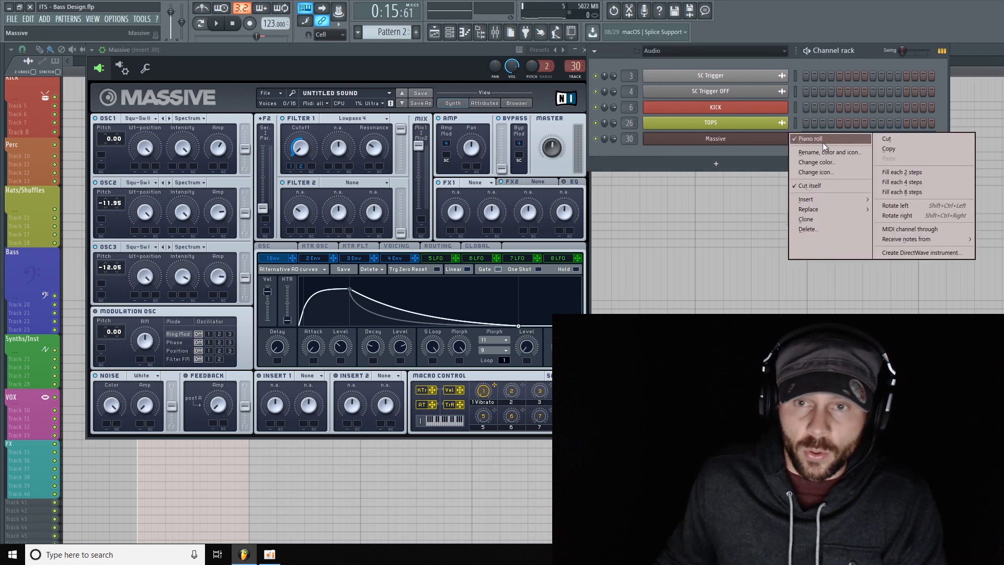
right_click(745, 144)
left_click(825, 139)
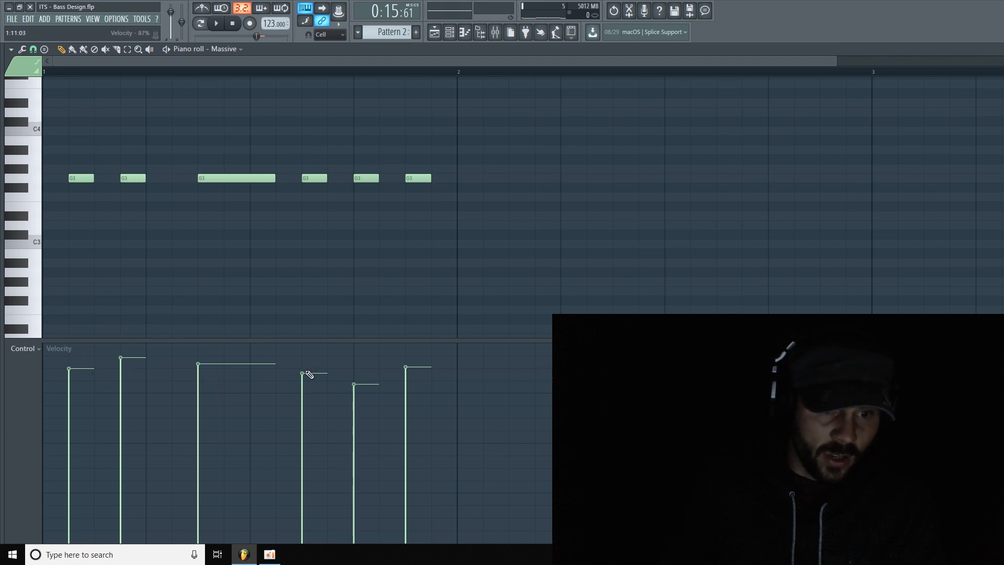
- Return to the Massive synth from the piano roll and assign velocity modulation to Envelope 1's decay level
left_click(457, 31)
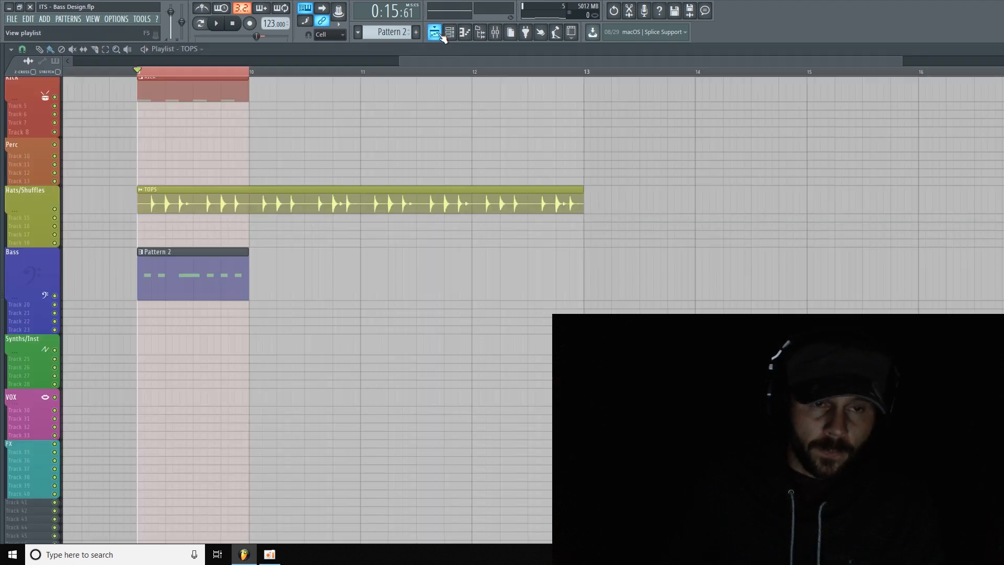
left_click(456, 37)
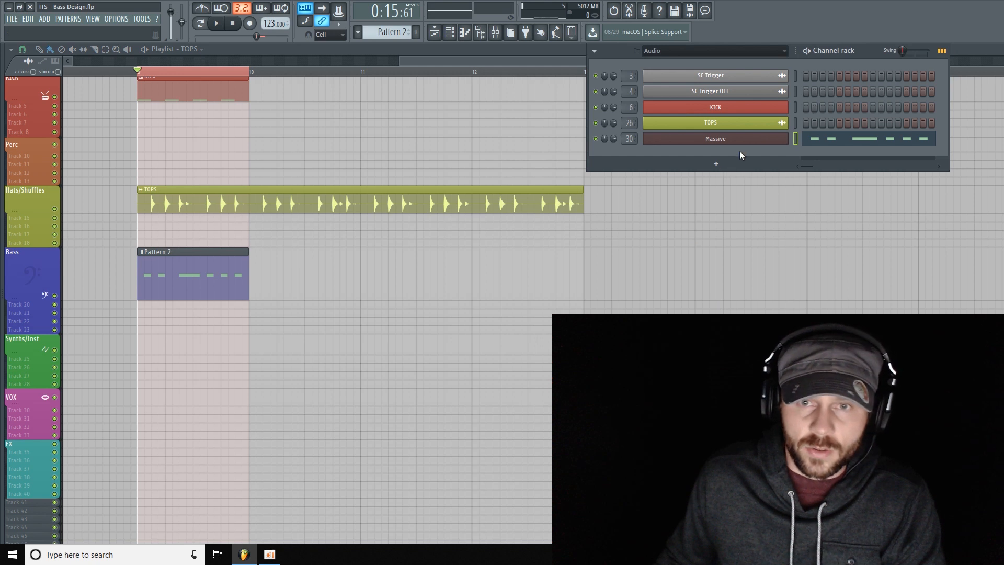
left_click(755, 143)
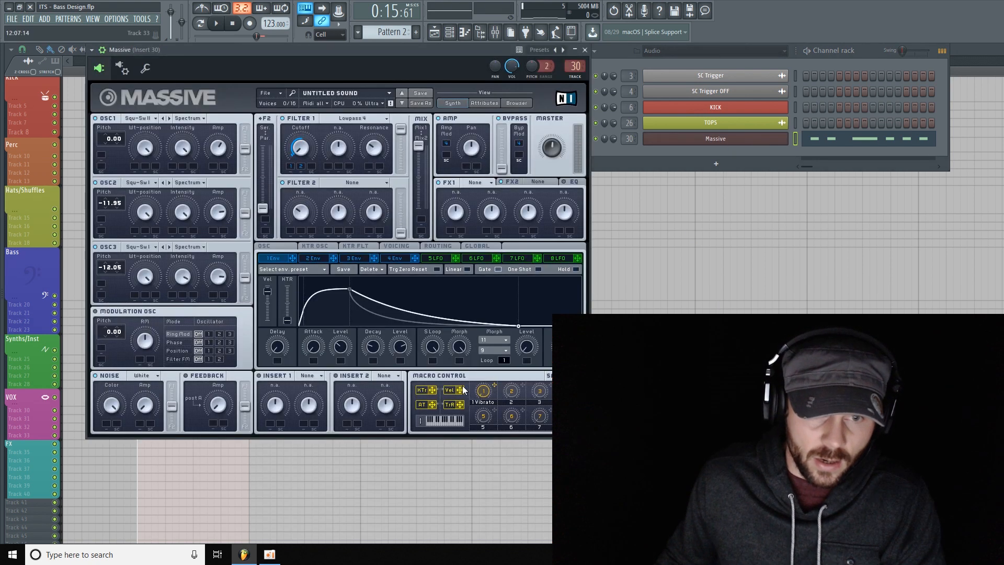
left_click_drag(420, 52, 401, 52)
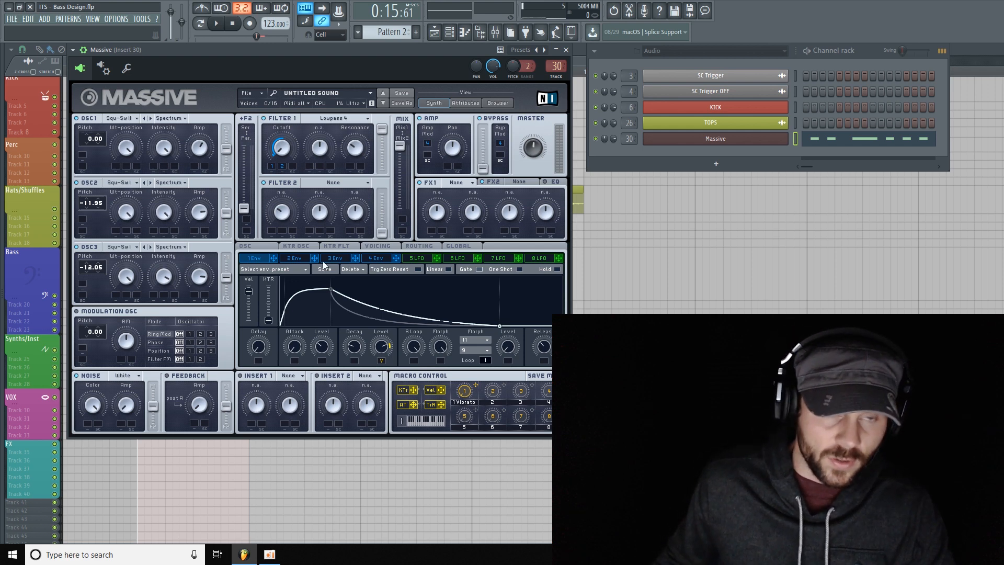
- Play the loop, try Envelope 1's decay level at 71 and 78, and lower the envelope's velocity amount to 29
left_click(216, 23)
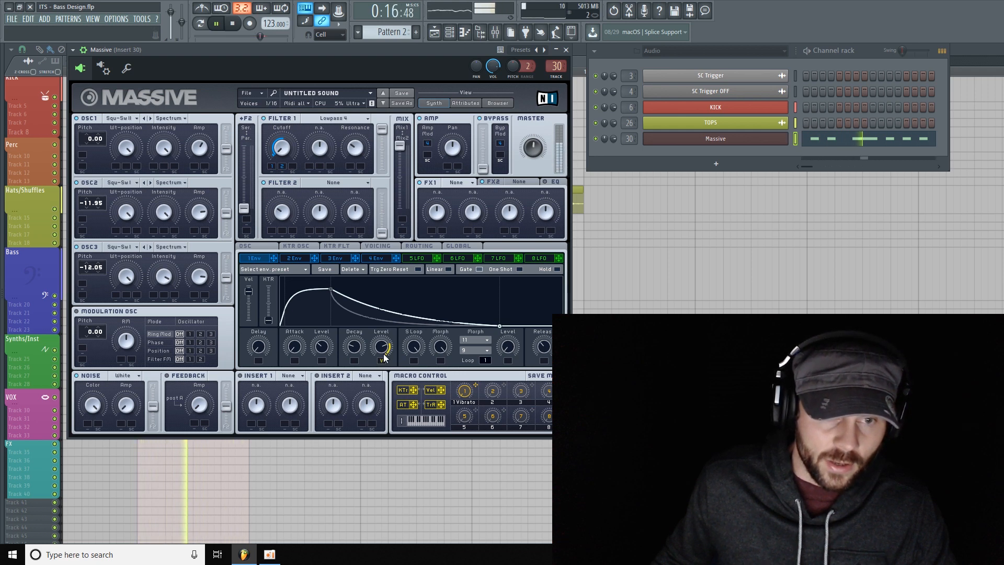
left_click_drag(385, 350, 382, 355)
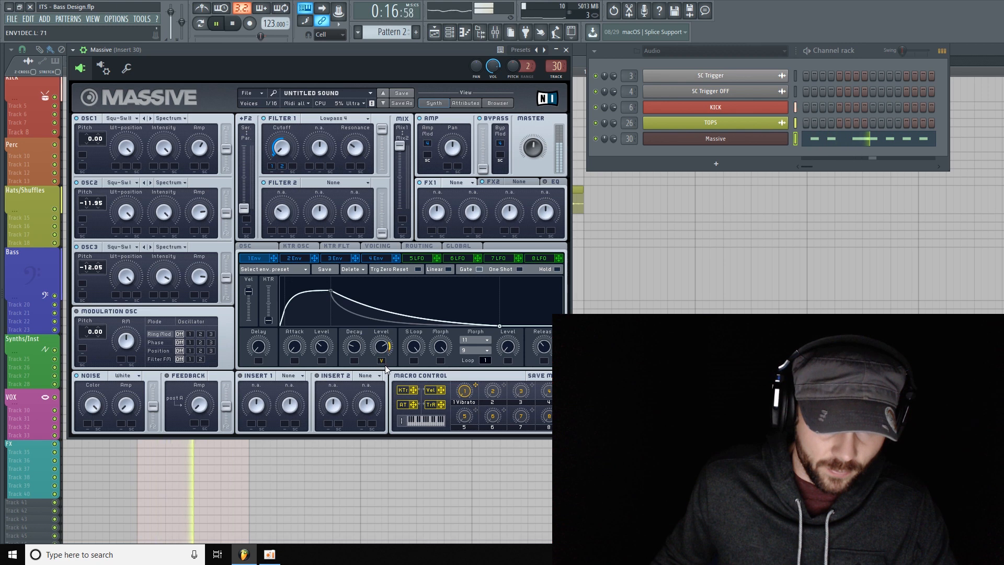
mouse_move(382, 347)
left_mouse_down()
mouse_move(383, 373)
mouse_move(385, 344)
left_mouse_up()
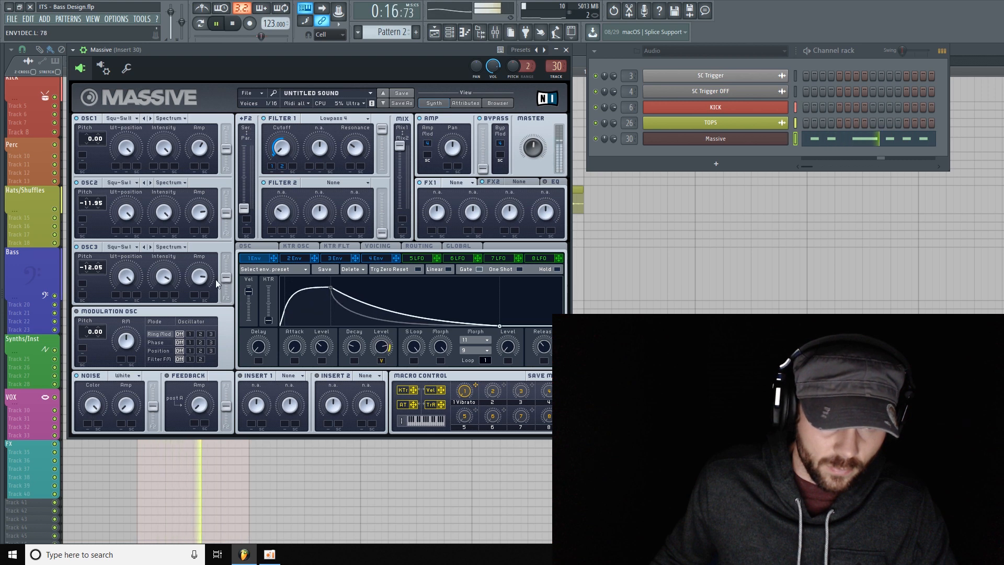
left_click_drag(248, 291, 250, 316)
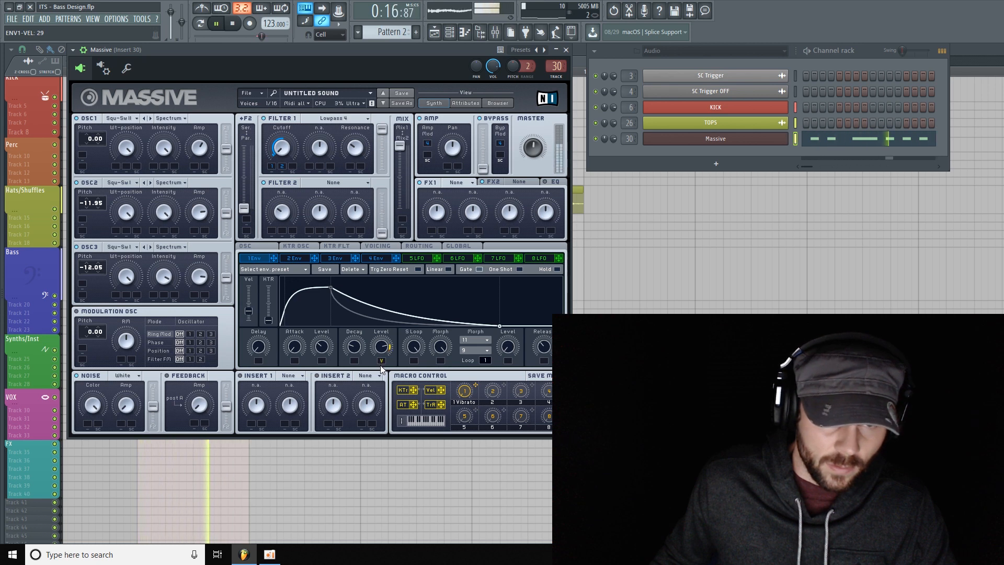
- Refine Envelope 1 against the loop, settling on a decay level of 79 and a decay time of 17, and stop playback
left_click_drag(384, 354, 382, 366)
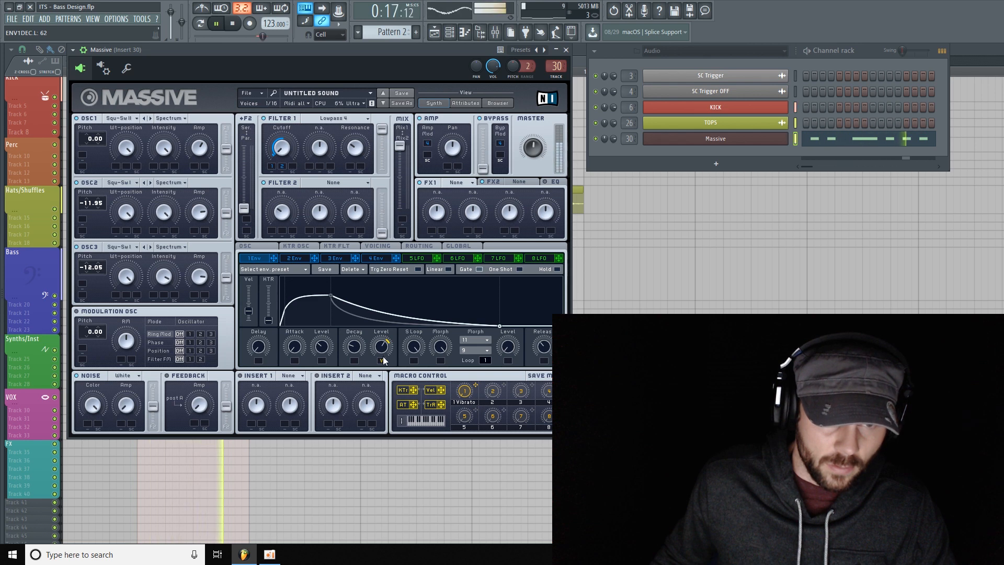
mouse_move(387, 360)
left_mouse_down()
mouse_move(379, 376)
mouse_move(387, 345)
mouse_move(381, 362)
left_mouse_up()
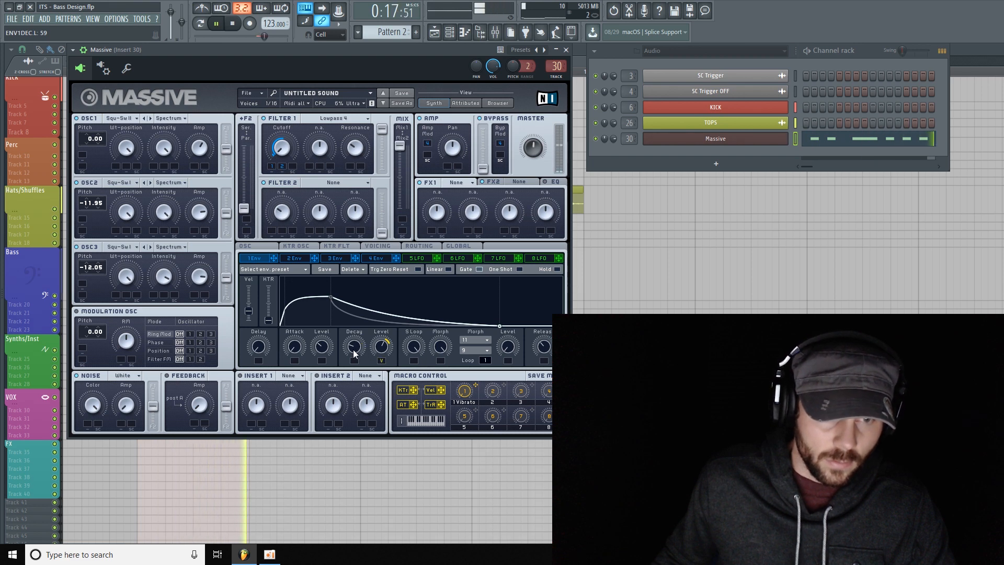
left_click_drag(353, 350, 361, 322)
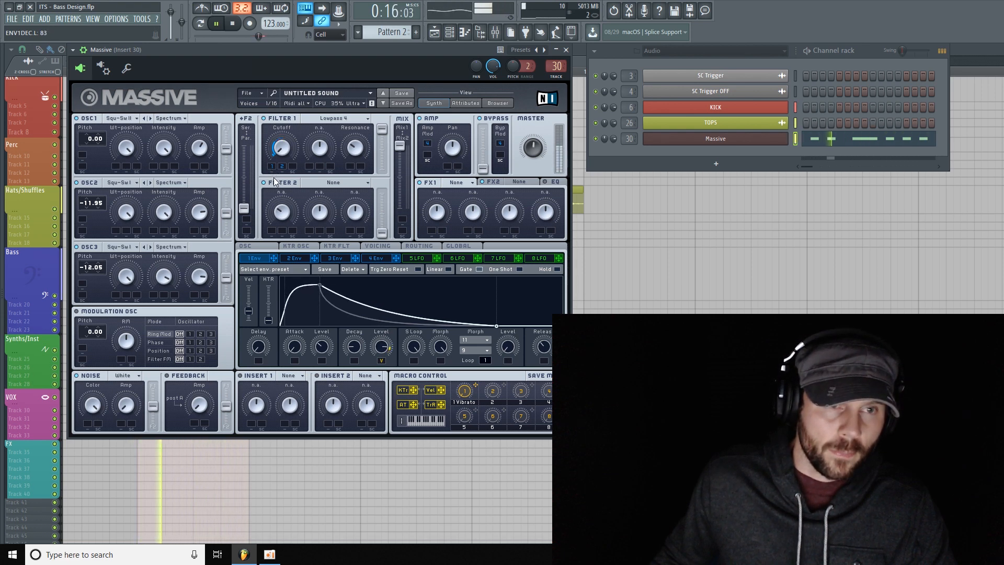
left_click_drag(381, 347, 381, 353)
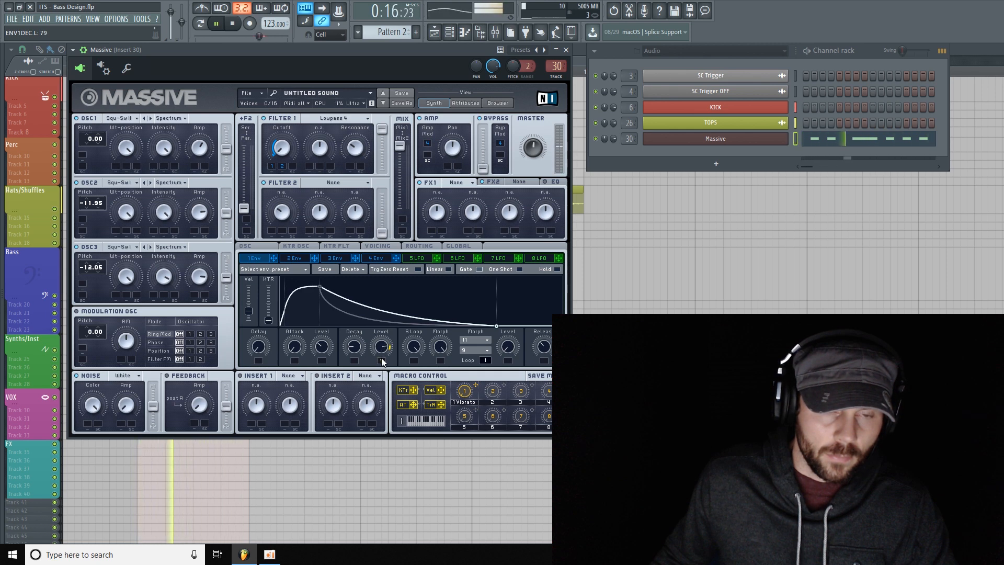
mouse_move(354, 347)
left_mouse_down()
mouse_move(356, 303)
mouse_move(354, 357)
left_mouse_up()
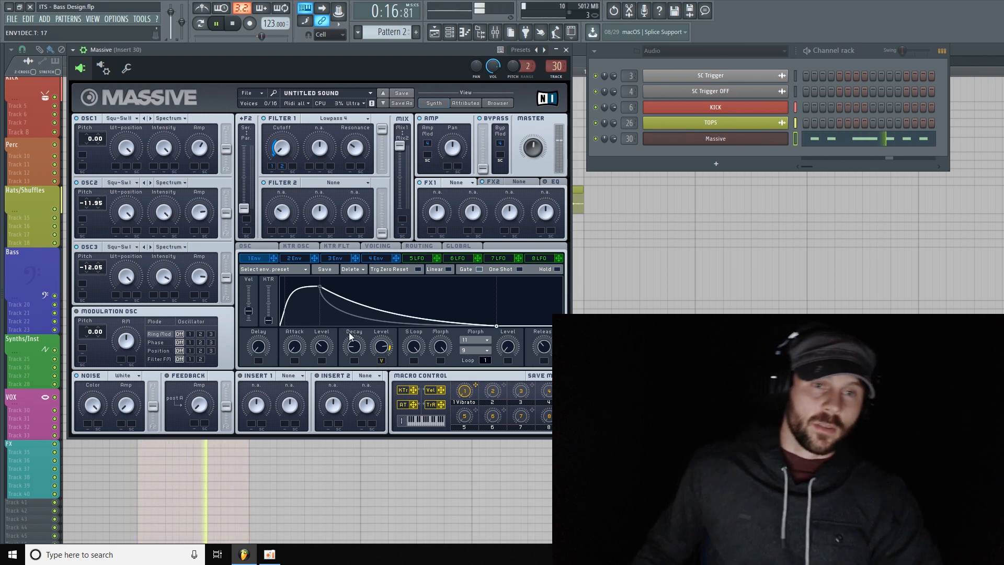
key("space")
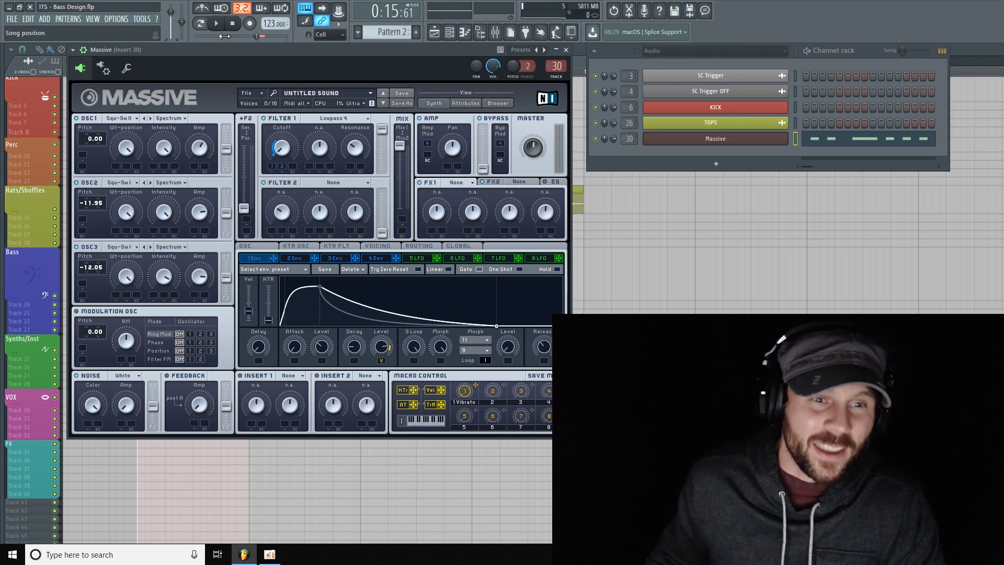
- Reposition the Massive window and rework Envelope 1 against the loop, with attack level at 35 and decay level at 70
left_click_drag(362, 49, 362, 86)
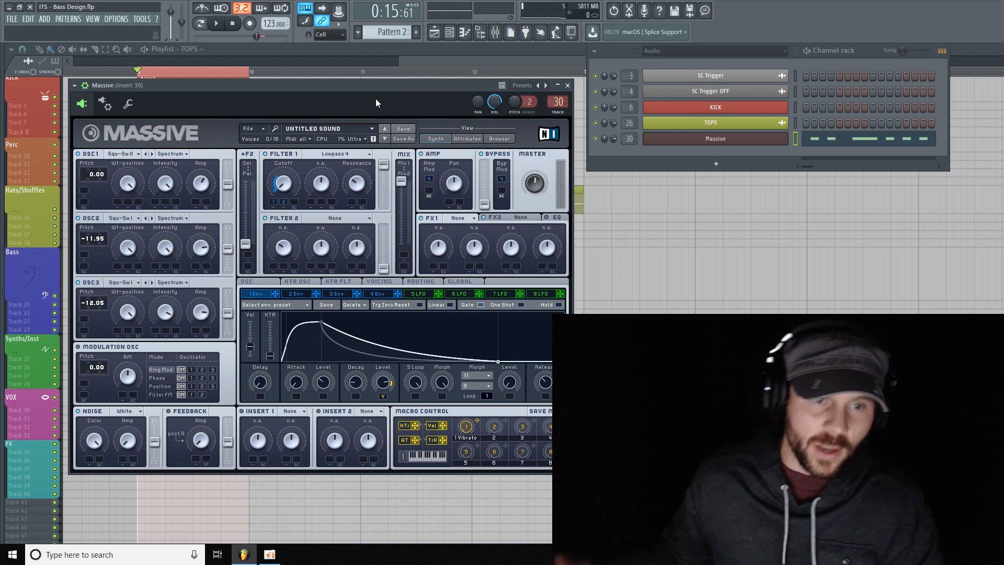
left_click_drag(331, 81, 315, 60)
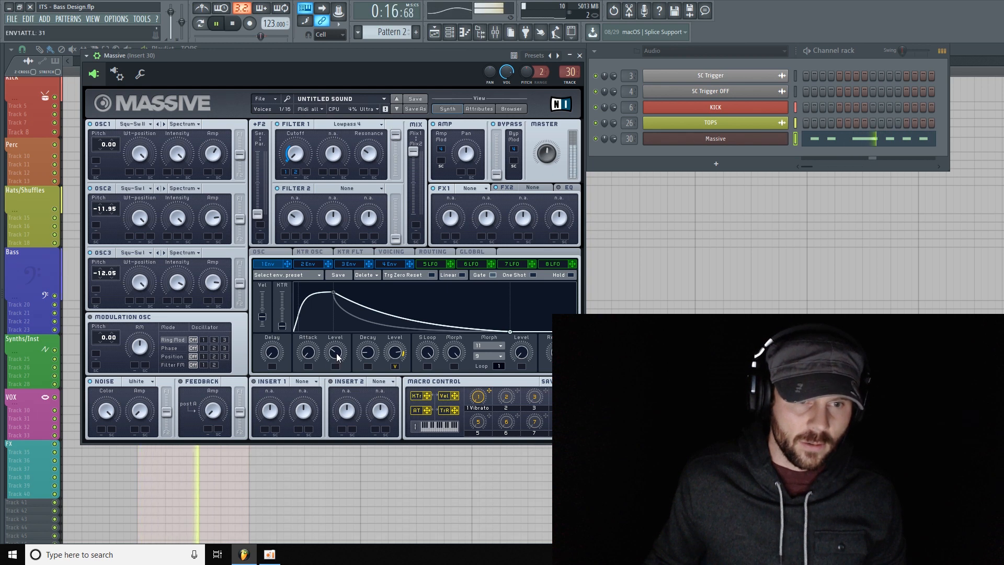
left_click_drag(335, 354, 334, 318)
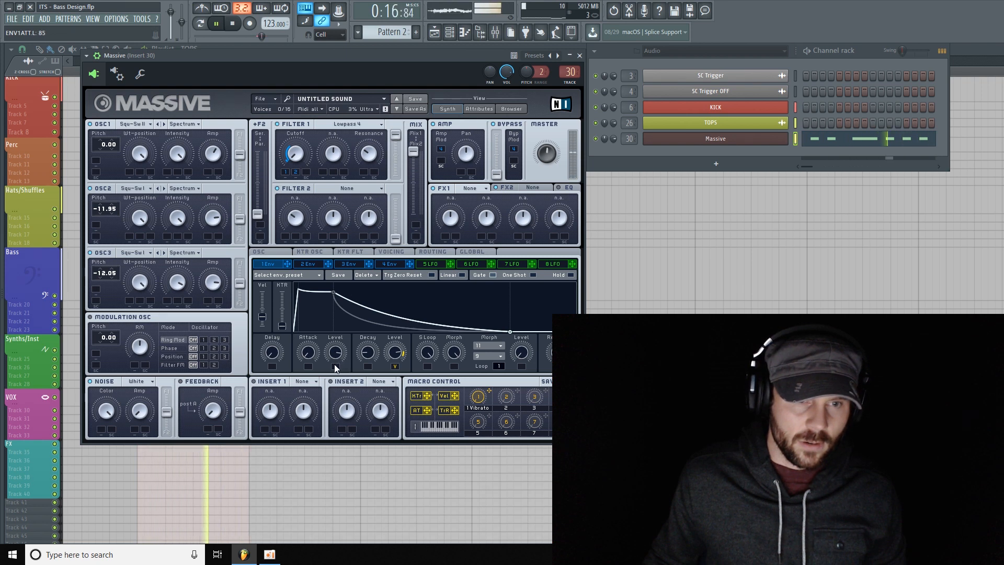
left_click_drag(337, 354, 326, 408)
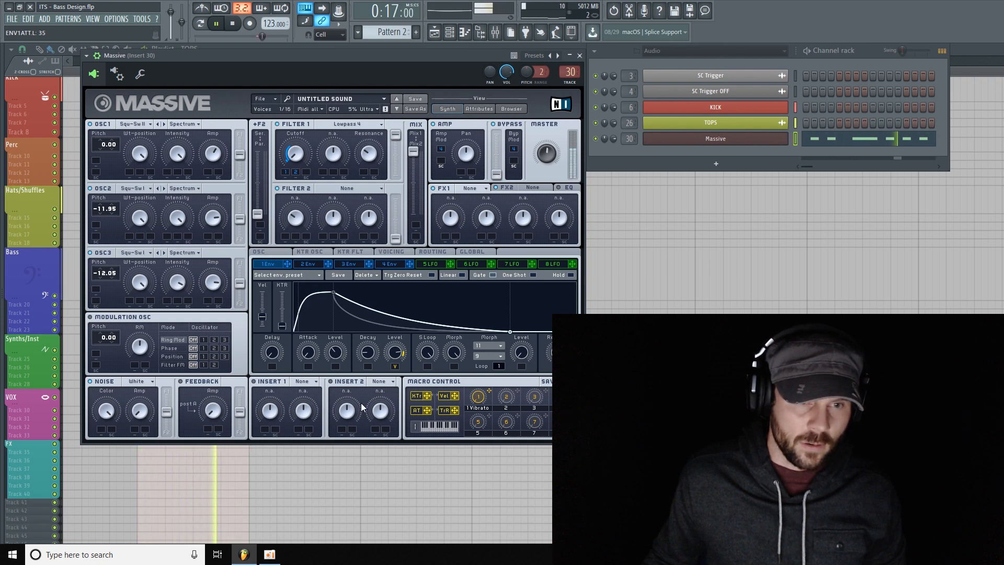
left_click_drag(399, 358, 391, 366)
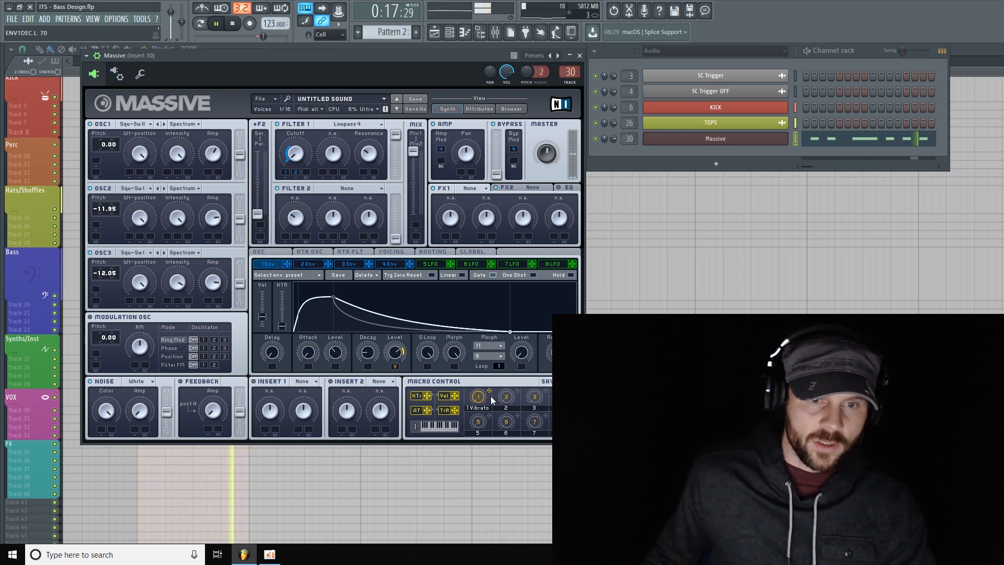
- Assign velocity to Filter 1's resonance and cutoff, adding a small modulation range to each
left_click_drag(368, 168, 364, 171)
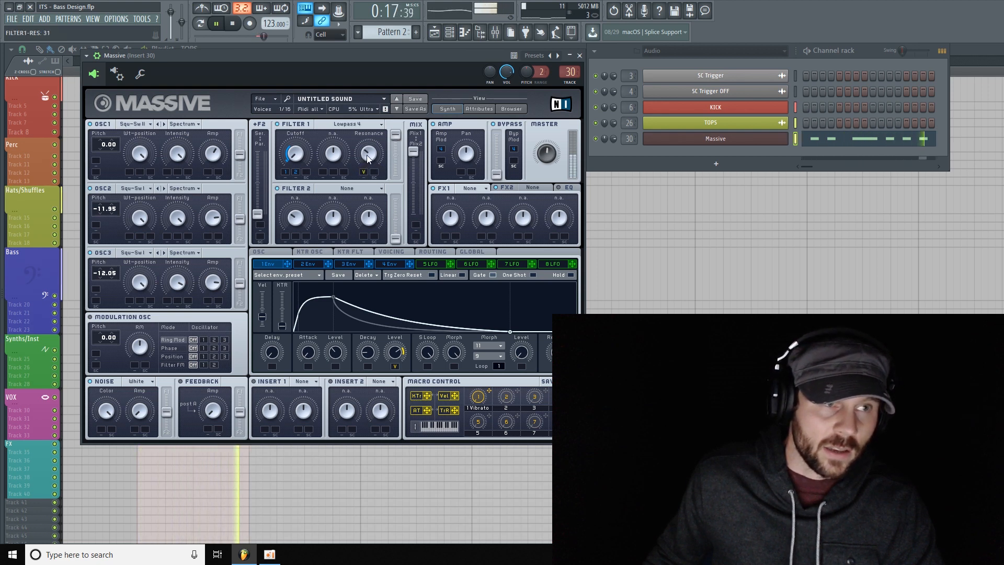
left_click_drag(365, 172, 363, 178)
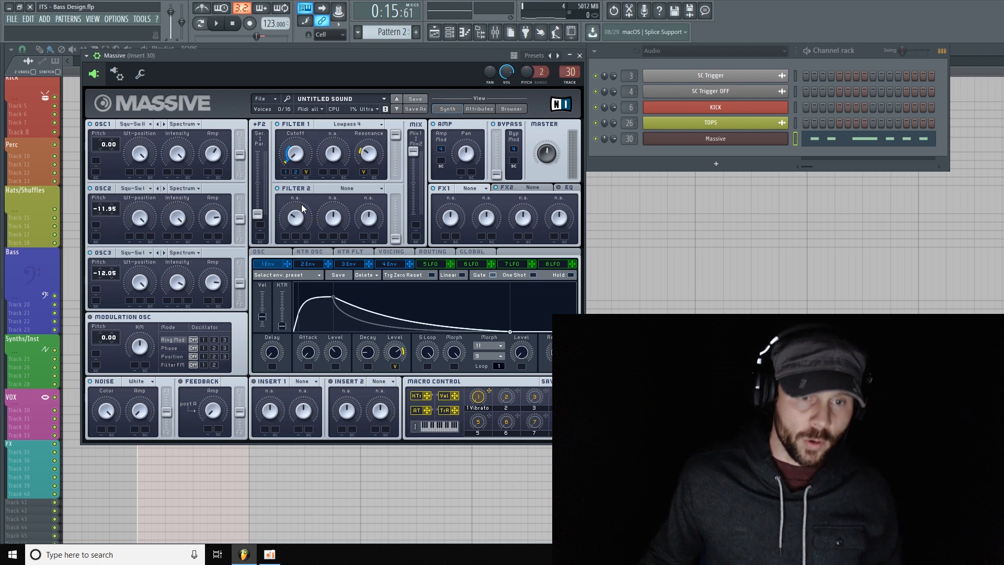
- Play the loop and set the filter routing of oscillators 3, 2 and 1 to 0/100
left_click(219, 24)
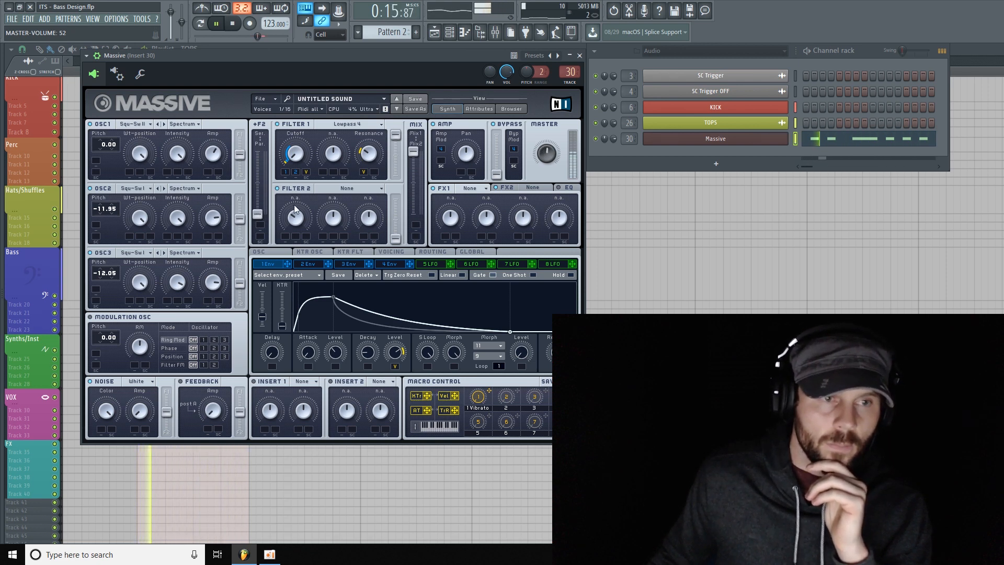
left_click_drag(239, 282, 239, 263)
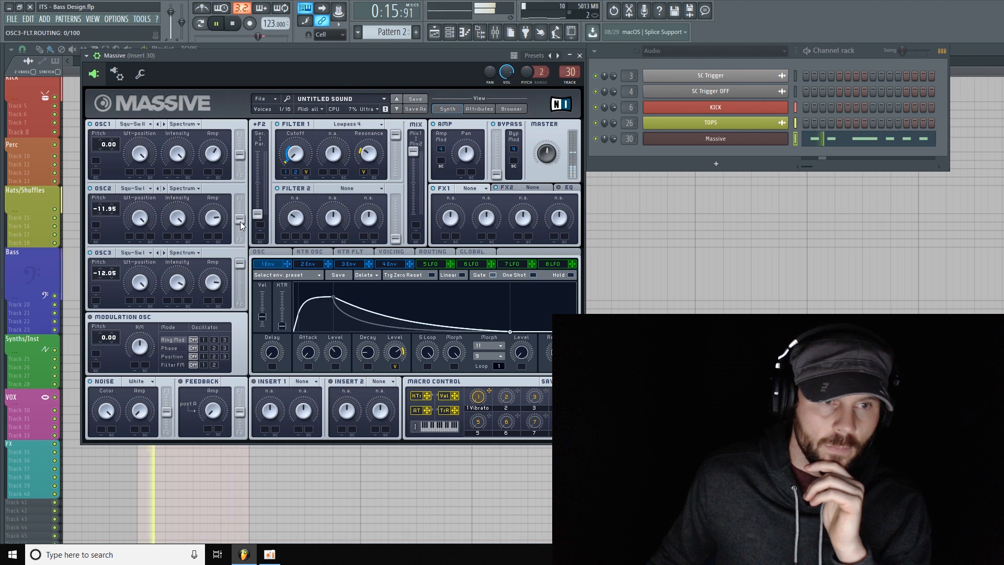
left_click_drag(239, 219, 238, 199)
left_click_drag(239, 154, 237, 143)
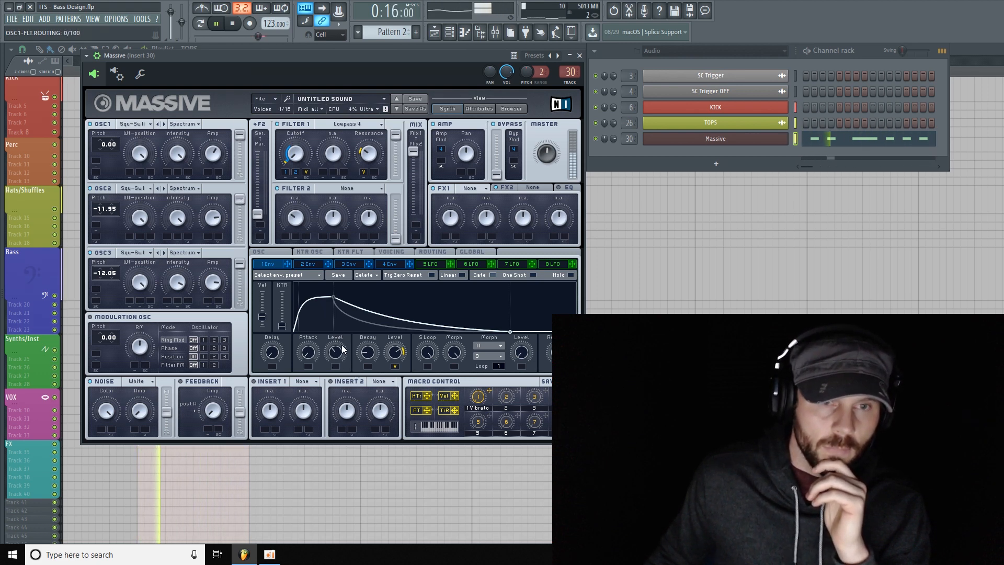
- Fine-tune Envelope 1's attack and decay times against the loop, with attack time at 7, and stop playback
left_click_drag(335, 327, 377, 356)
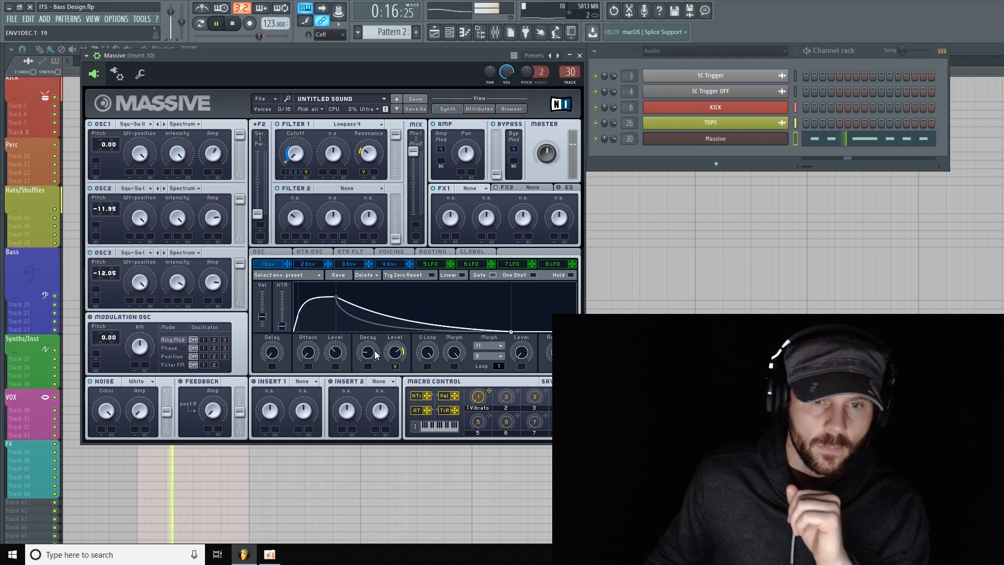
mouse_move(369, 358)
left_mouse_down()
mouse_move(369, 337)
mouse_move(367, 356)
left_mouse_up()
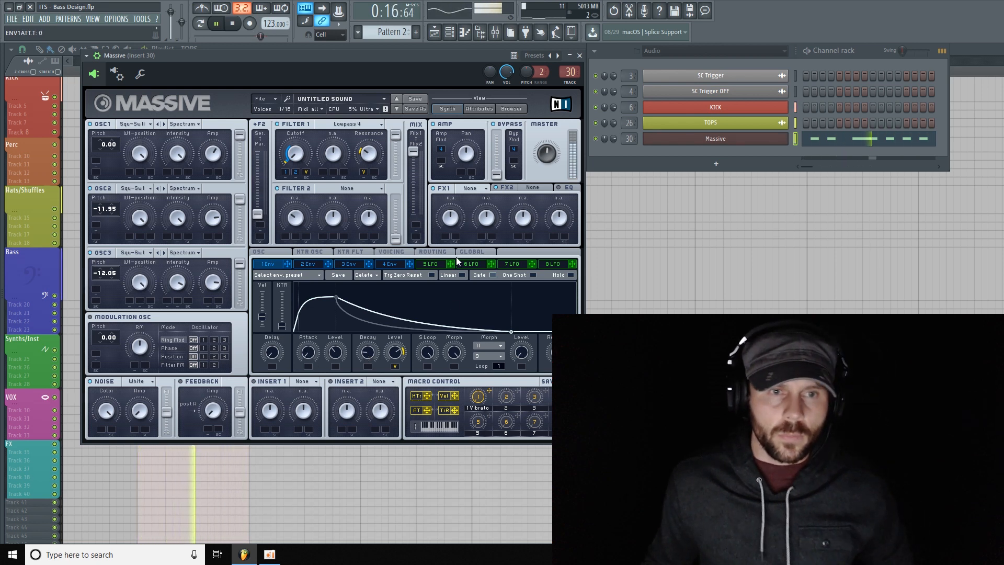
left_click(232, 25)
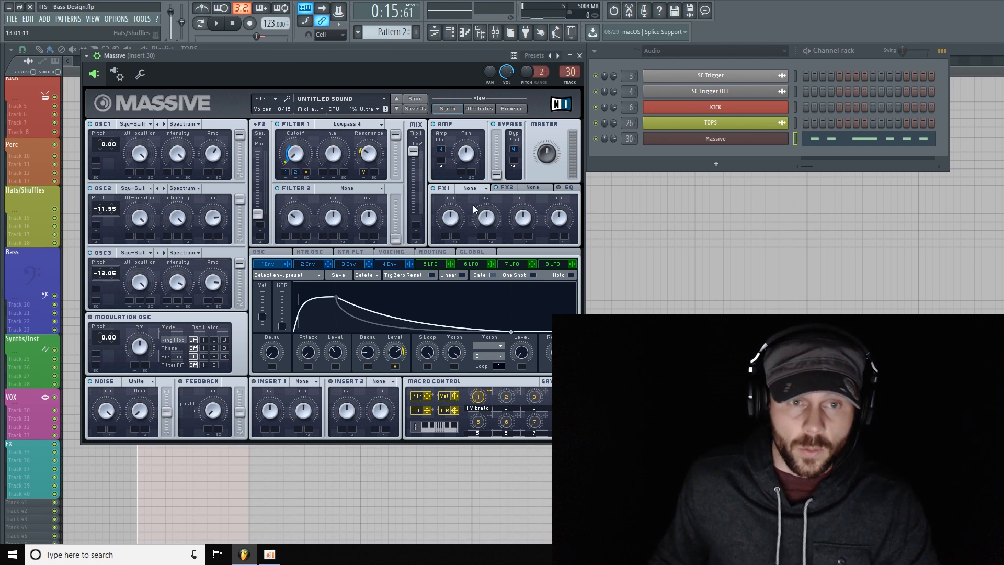
- Load Delay Synced in Massive's FX1 slot and, with the loop playing, set its left and right times to 1/16
left_click(484, 187)
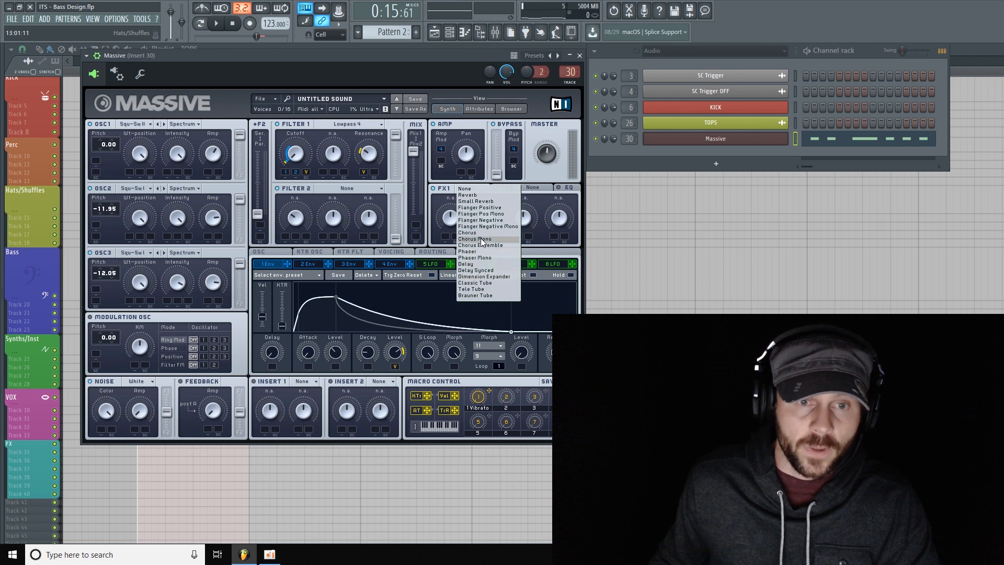
left_click(491, 271)
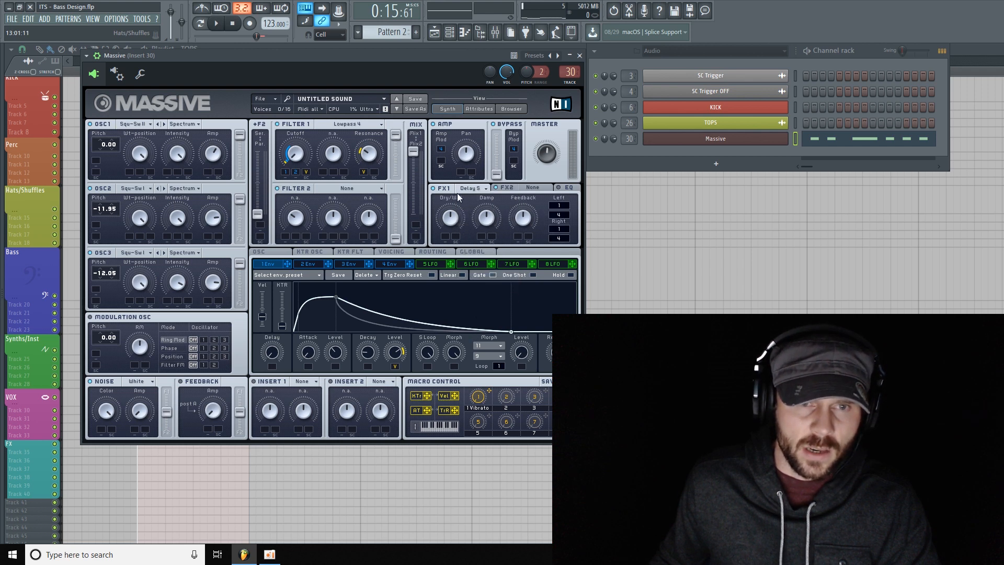
left_click_drag(452, 52, 435, 51)
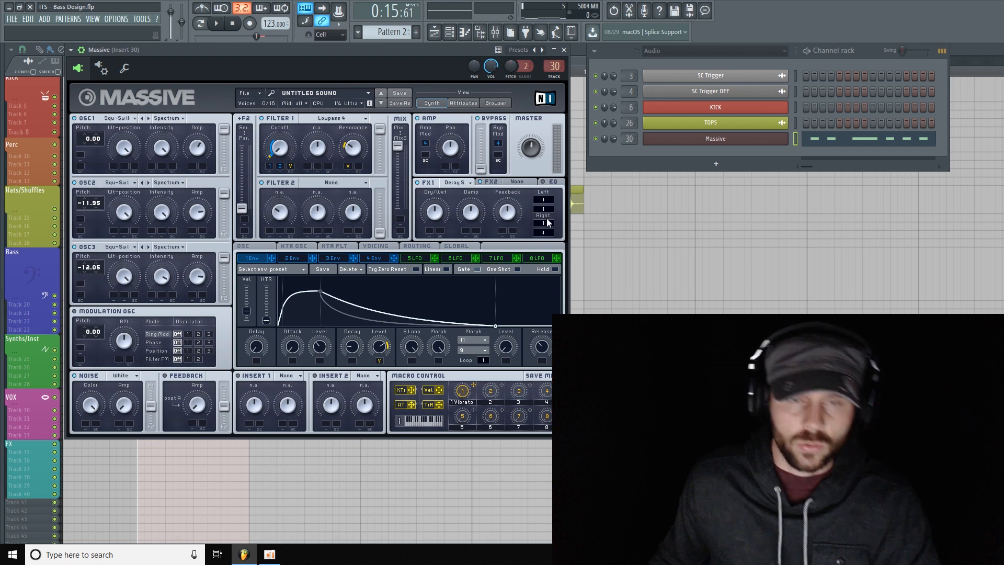
left_click(217, 25)
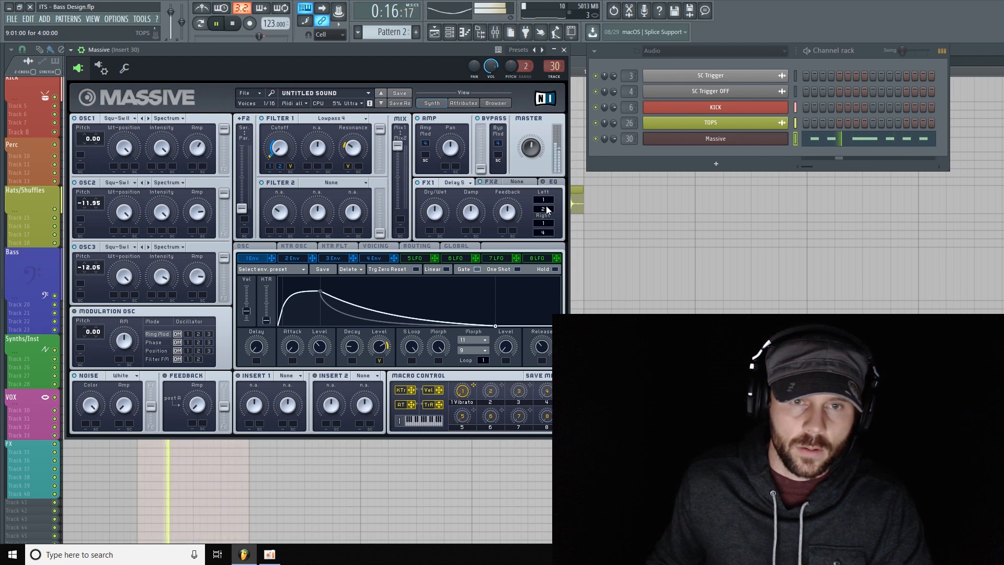
left_click_drag(546, 198, 548, 194)
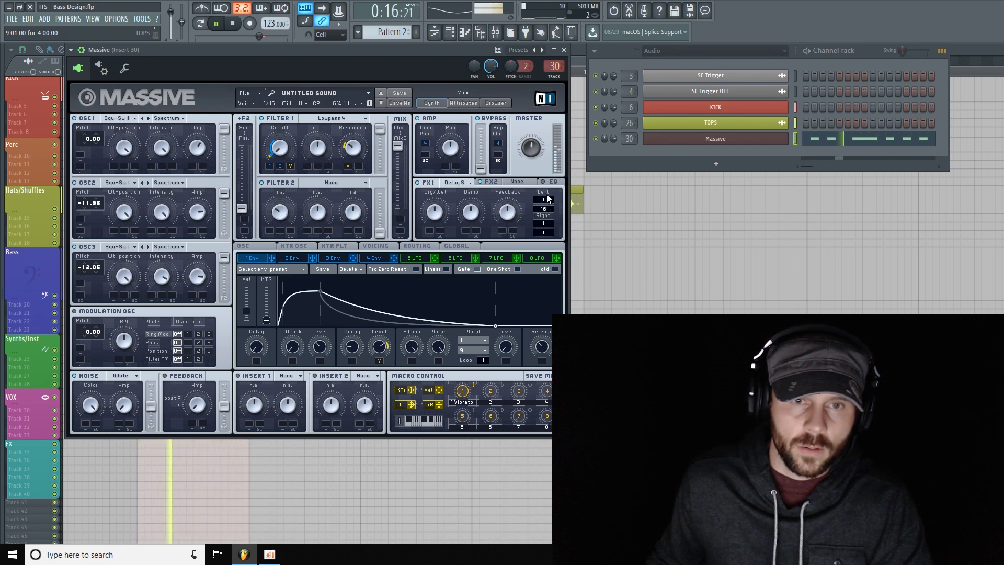
left_click_drag(547, 231, 548, 222)
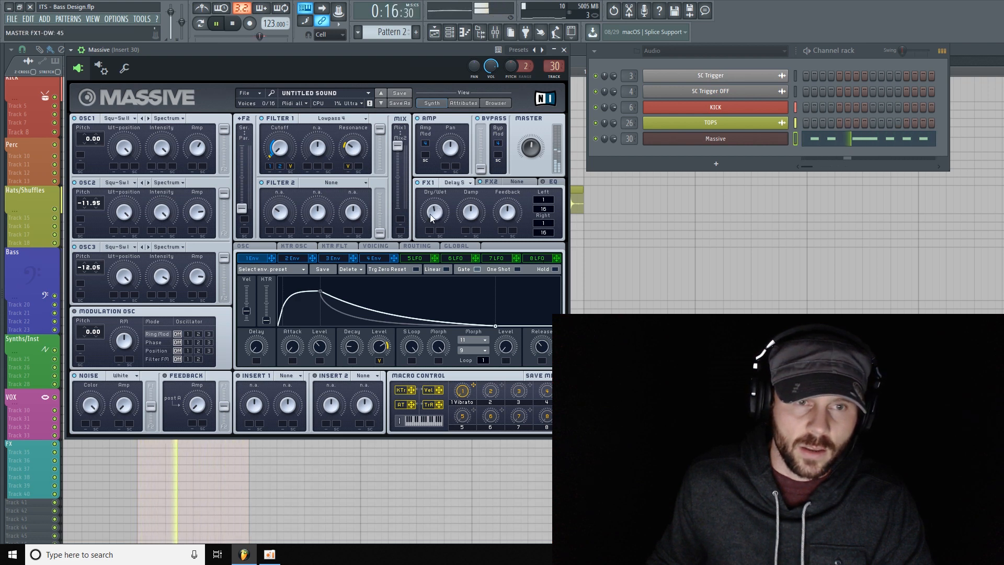
- Shape the FX1 delay against the loop with damp at 43, slightly more feedback and dry/wet at 16
left_click_drag(420, 234, 421, 235)
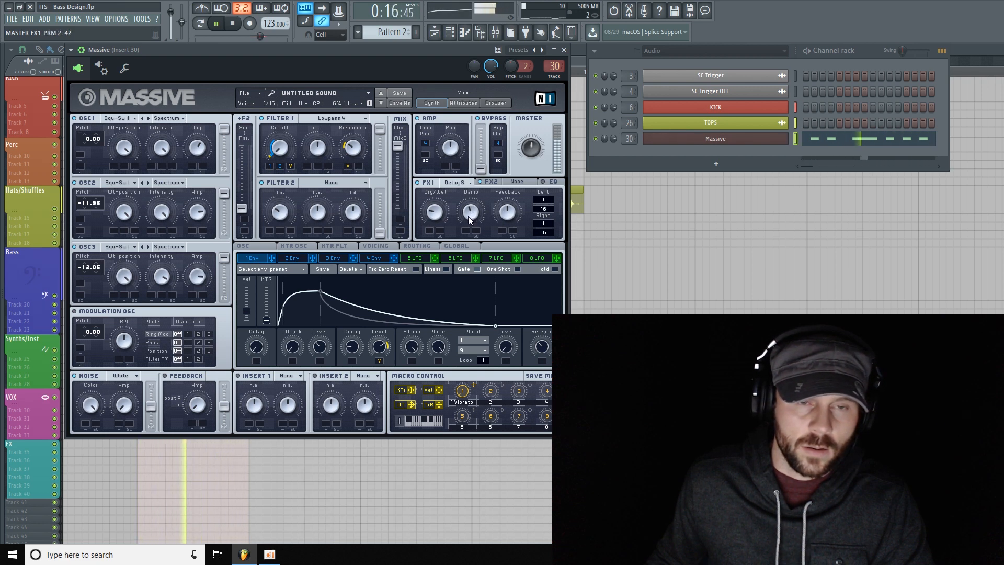
left_click_drag(495, 220, 504, 209)
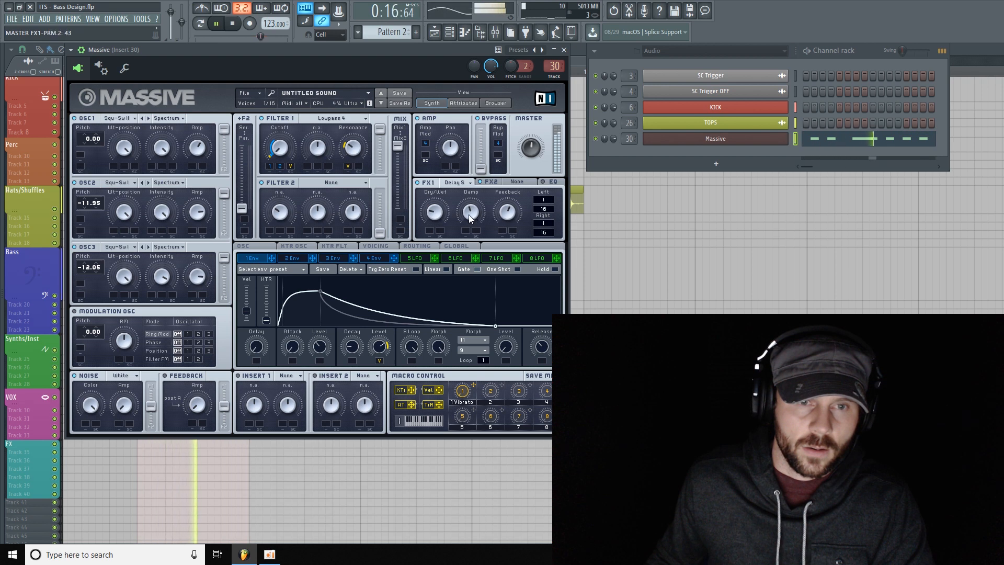
mouse_move(430, 217)
left_mouse_down()
mouse_move(435, 234)
mouse_move(434, 216)
left_mouse_up()
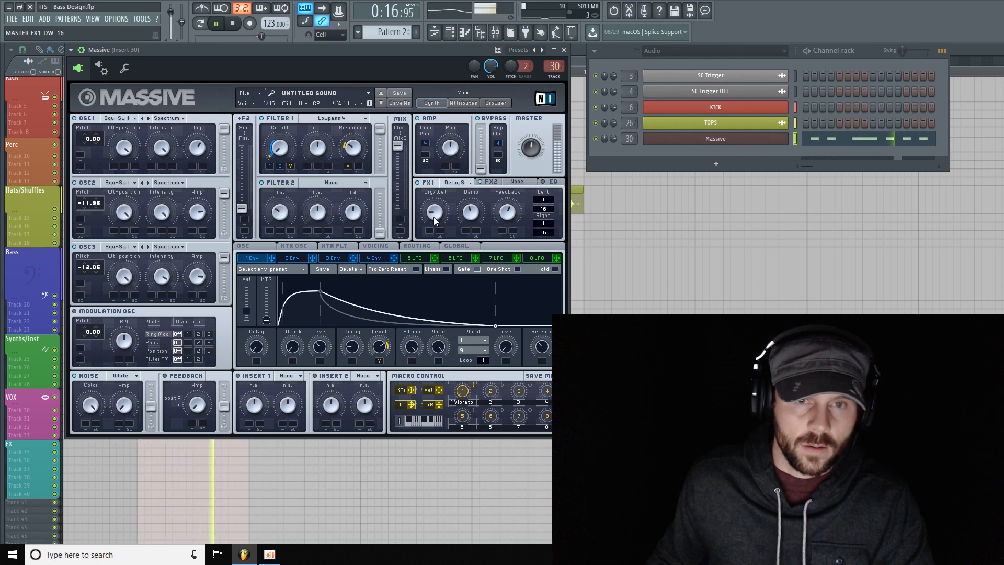
- Load Dimension Expander in the FX2 slot, raise its size slightly and bring its dry/wet down to 16
left_click(523, 180)
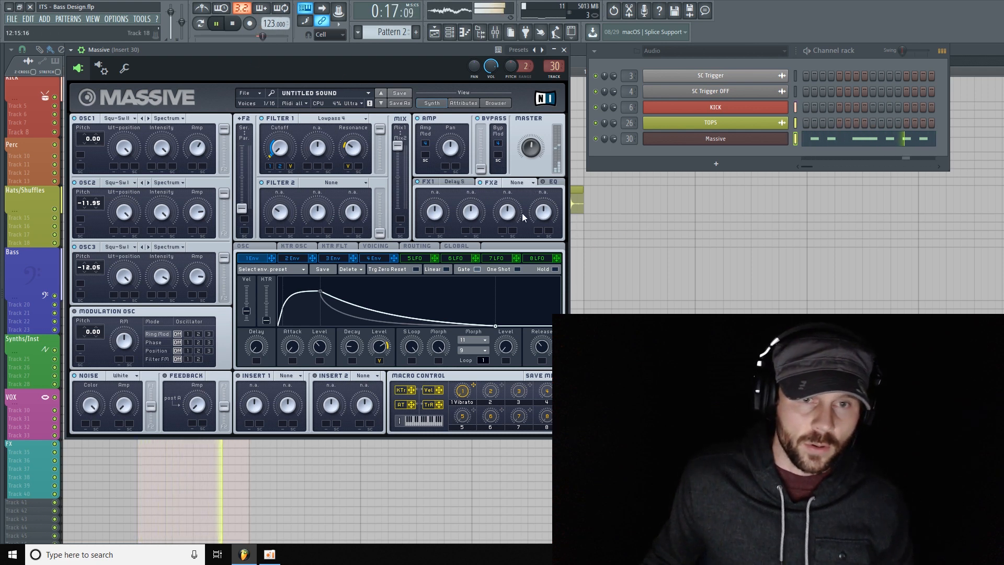
left_click(526, 183)
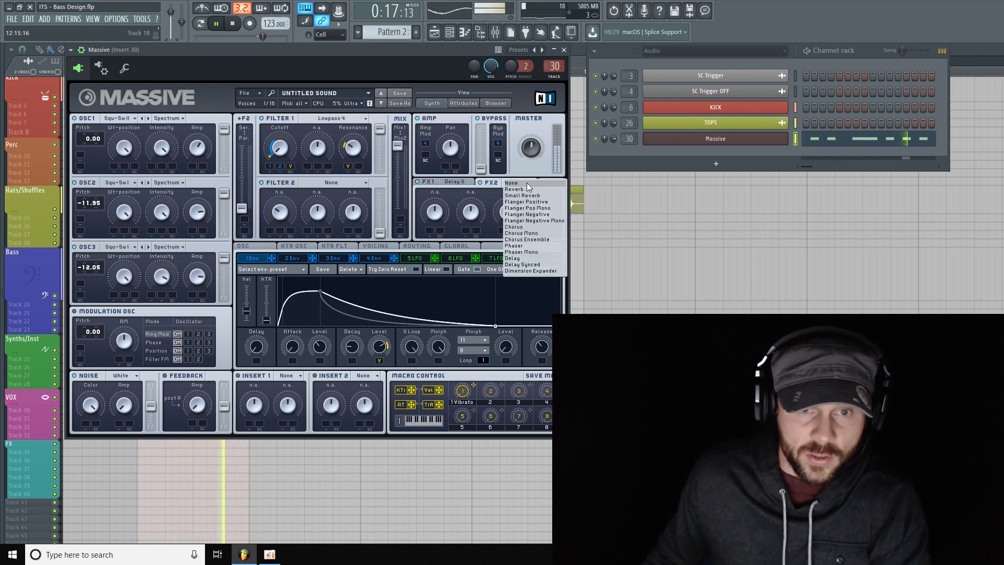
left_click(546, 270)
left_click_drag(435, 219, 422, 244)
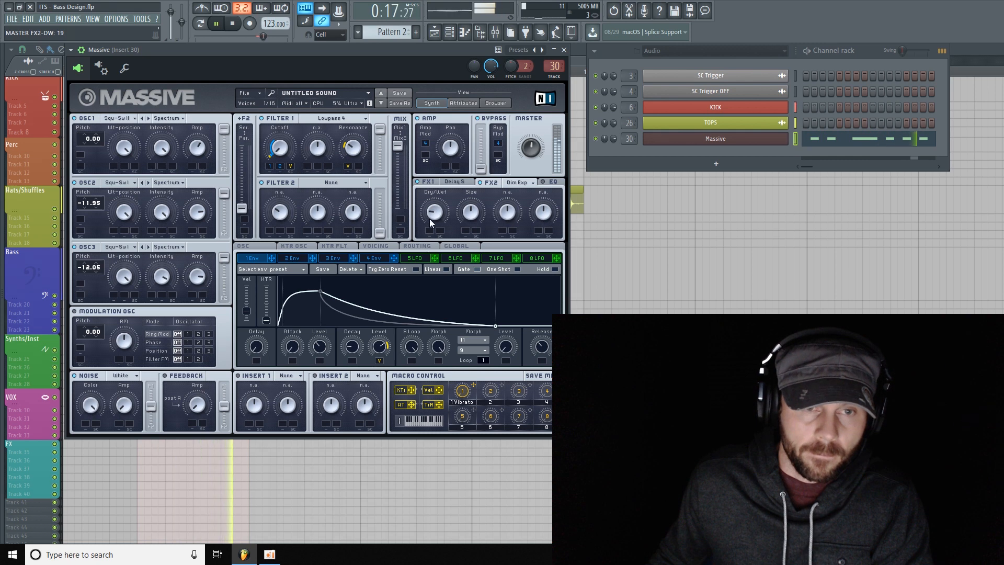
left_click_drag(472, 214, 431, 216)
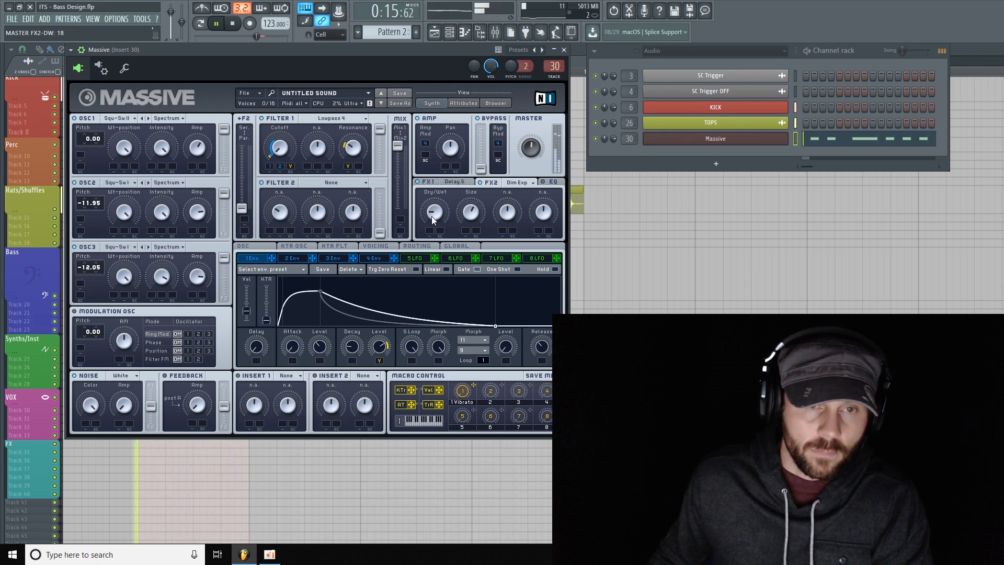
left_click_drag(432, 215, 432, 218)
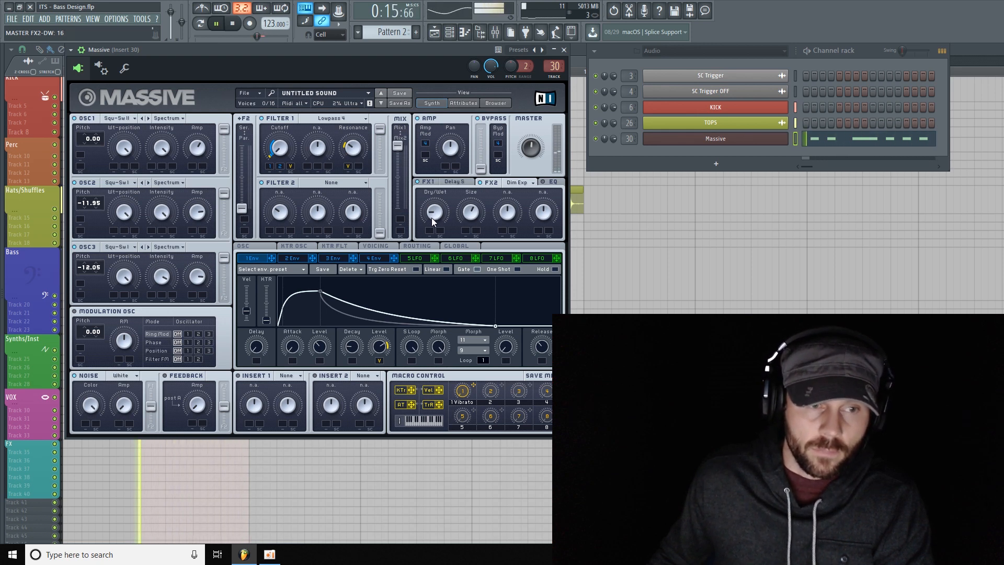
- Set Envelope 1's velocity amount to 29 and the FX2 dry/wet to 17
left_click(247, 310)
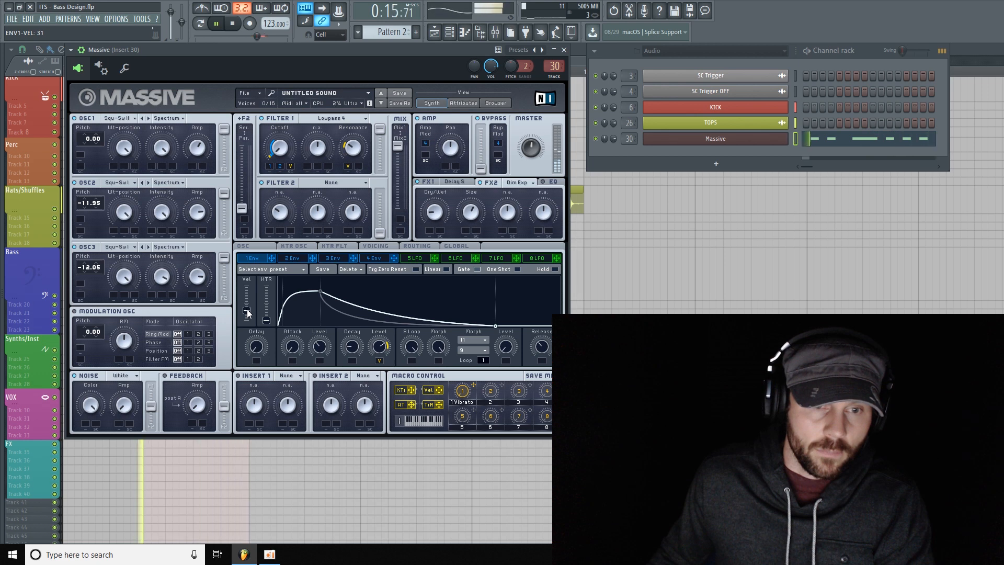
left_click_drag(246, 310, 247, 311)
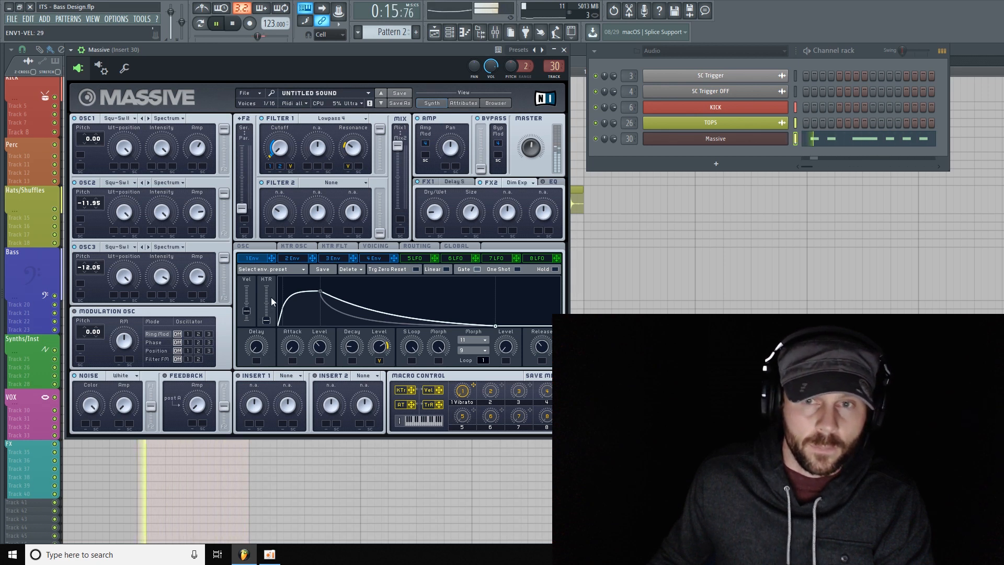
left_click_drag(435, 215, 435, 214)
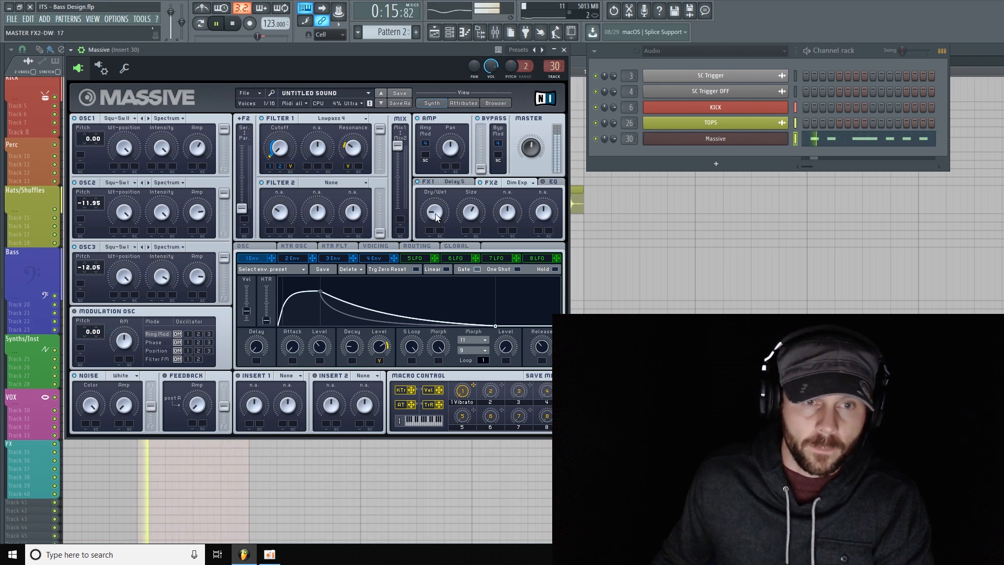
- Show the mixer and raise the Insert 30 fader slightly above -9.8 dB
left_click(495, 32)
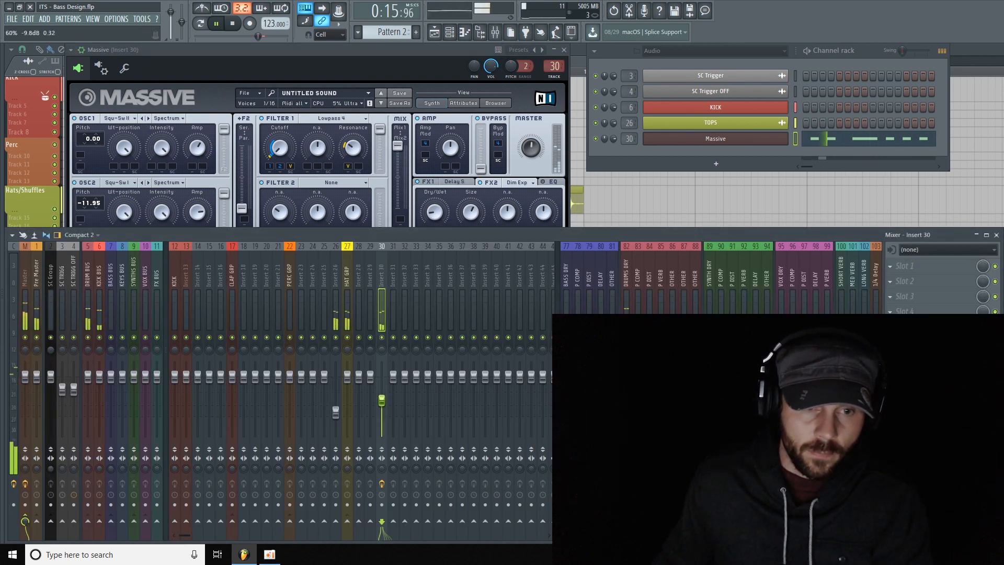
left_click_drag(382, 400, 382, 398)
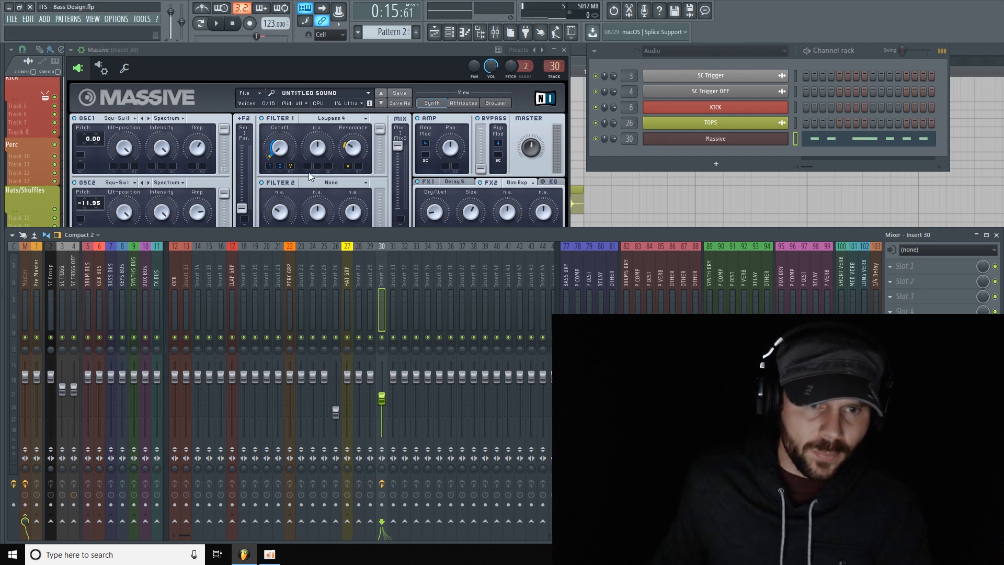
- Bring the Massive window in front of the mixer, reposition it and play the loop
left_click(416, 58)
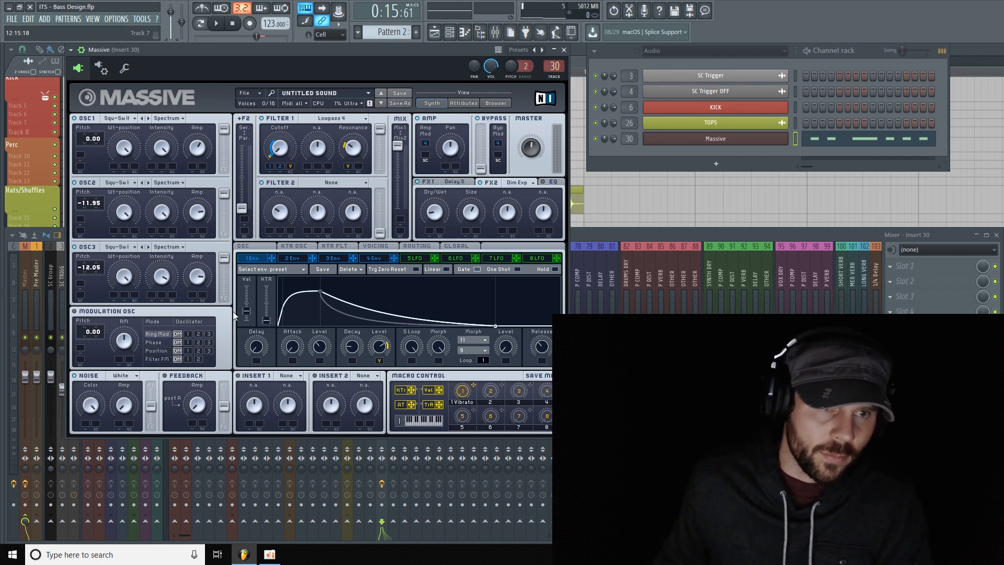
left_click_drag(255, 56, 301, 74)
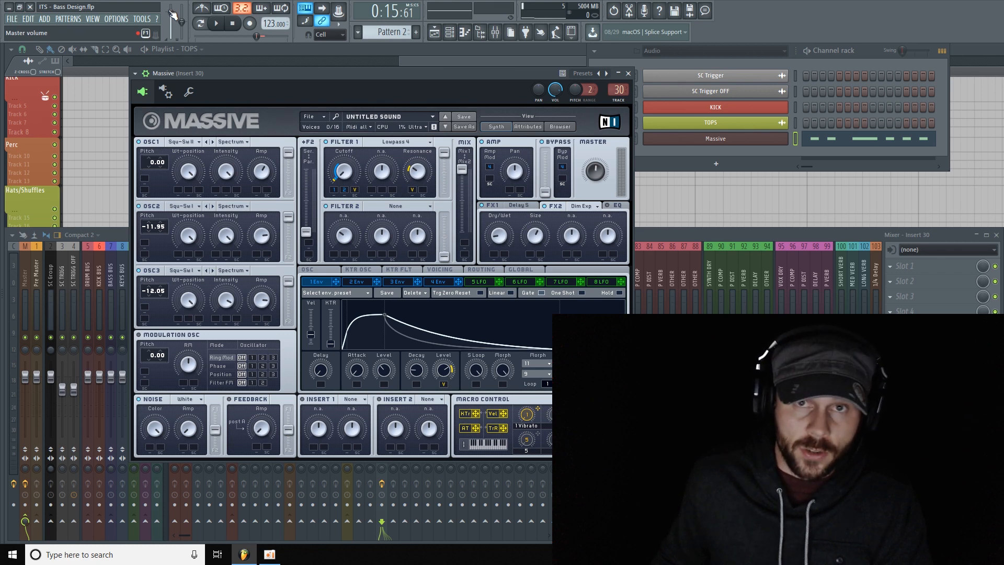
left_click(216, 23)
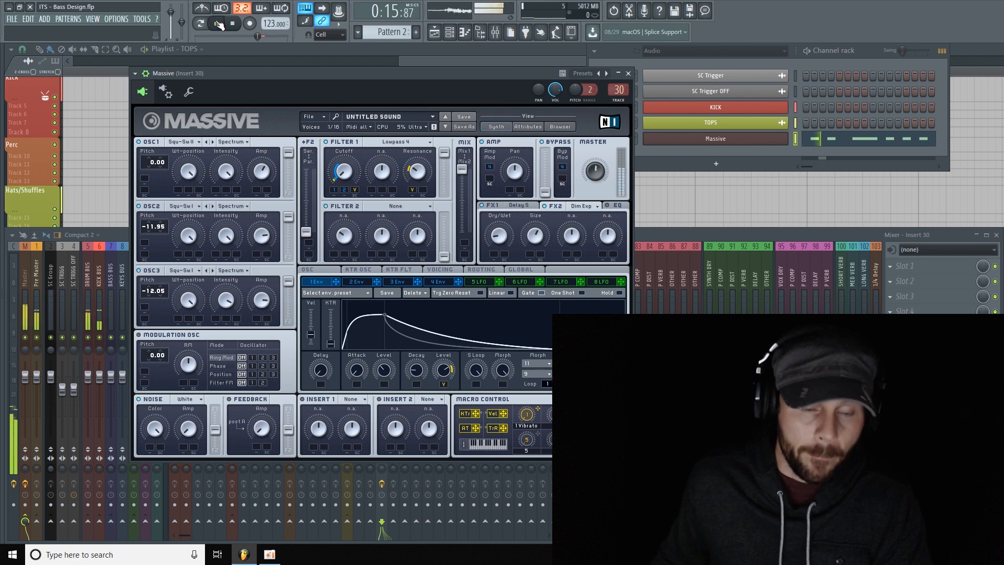